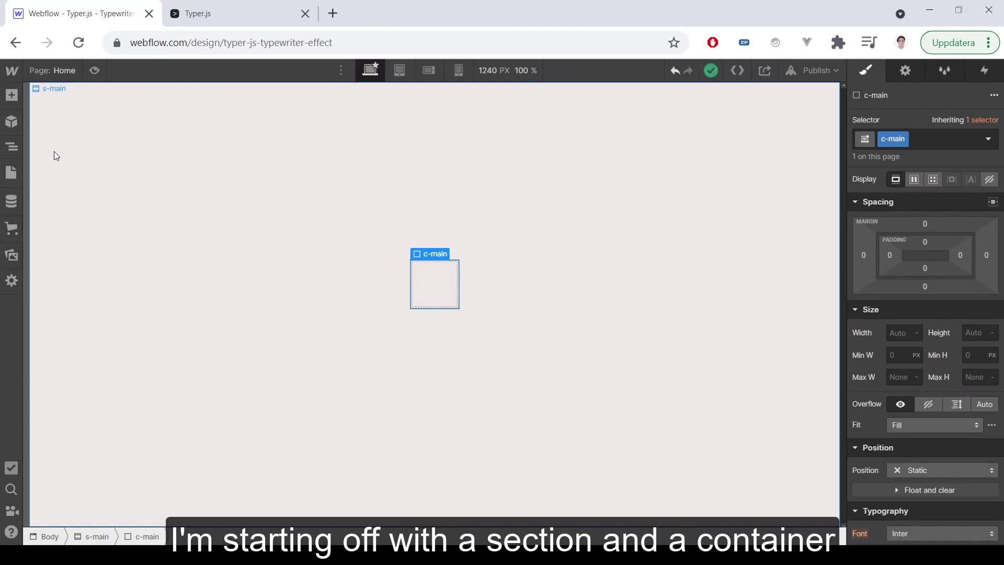
# - Add a heading inside the c-main container with the text "Hey, I like to design"
pyautogui.click(10, 96)
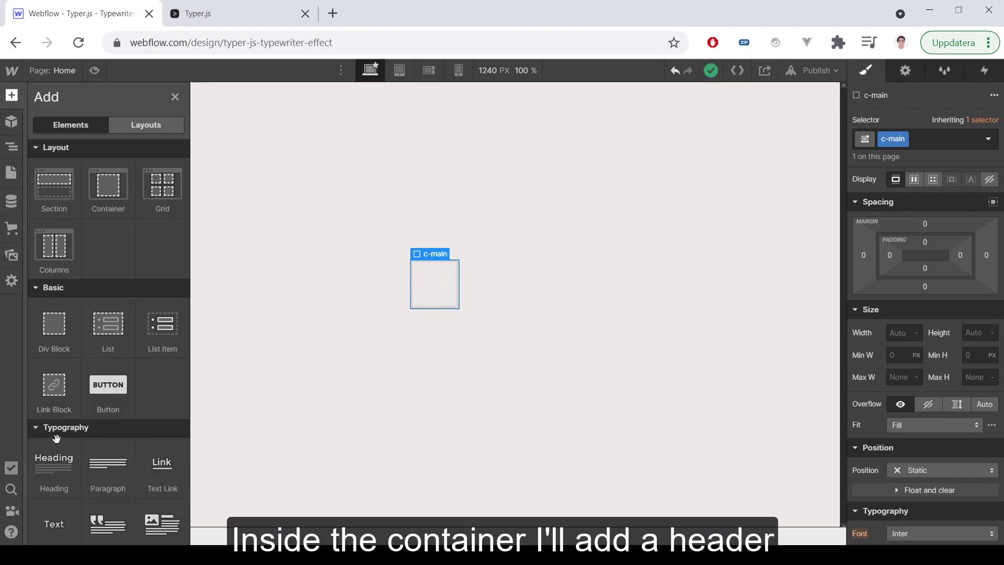
pyautogui.moveTo(58, 456); pyautogui.dragTo(435, 283)
pyautogui.doubleClick(423, 284)
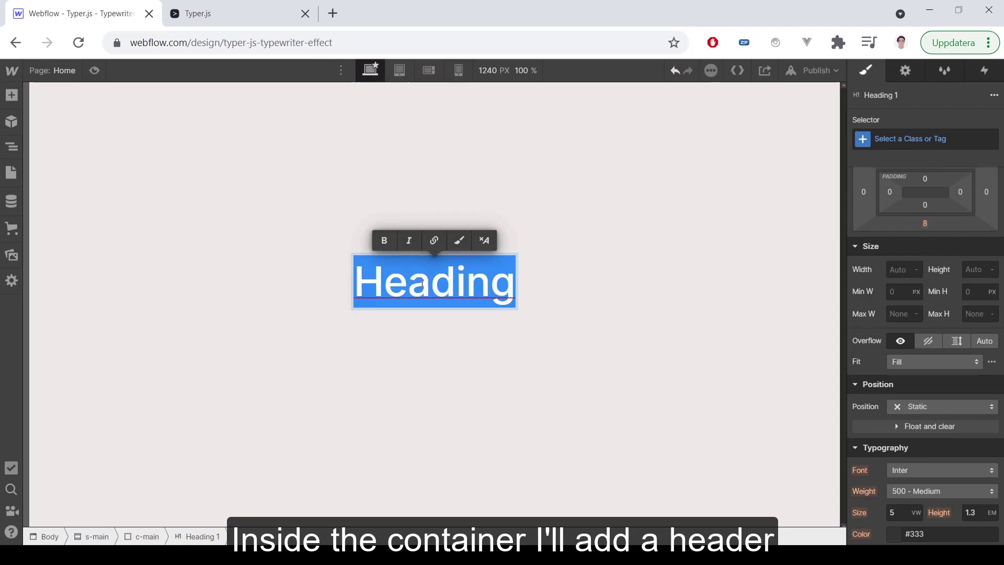
pyautogui.write('Hey, I l')
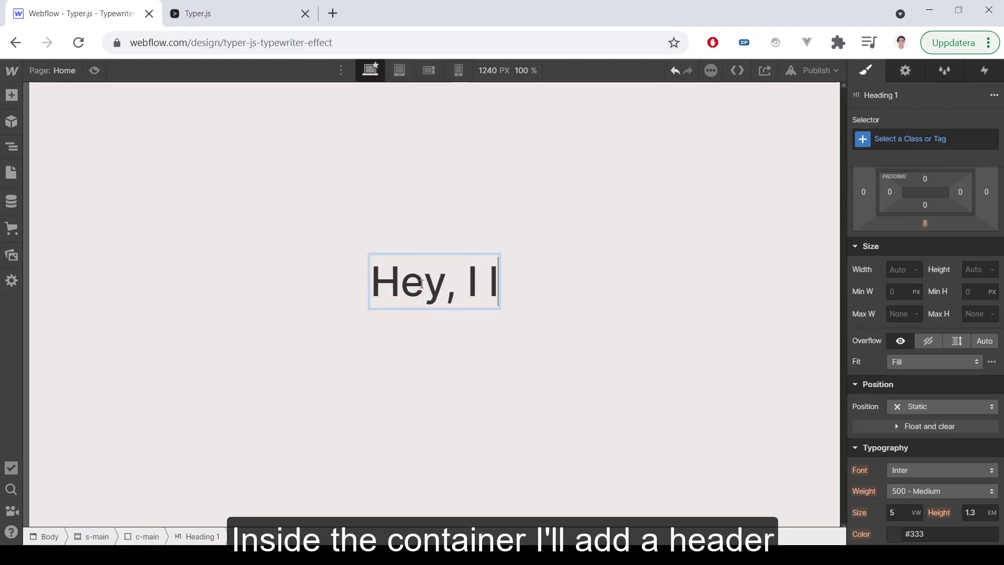
pyautogui.write('ike to design')
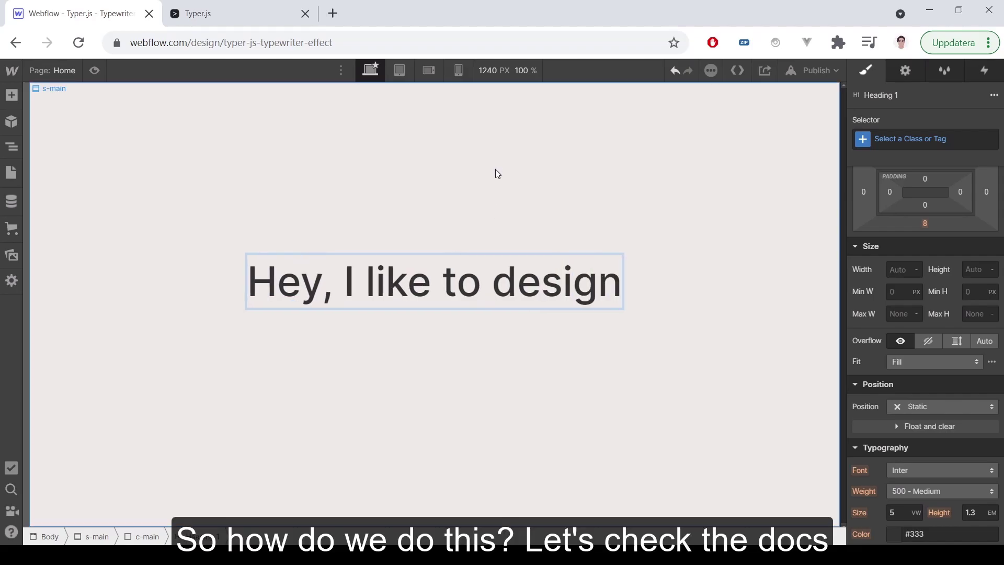
pyautogui.press('Escape')
# - Copy the script tag that loads typer.js from the Quick Start section of the Typer.js documentation page
pyautogui.click(245, 13)
pyautogui.scroll(2, 164, 158)
pyautogui.scroll(3, 164, 147)
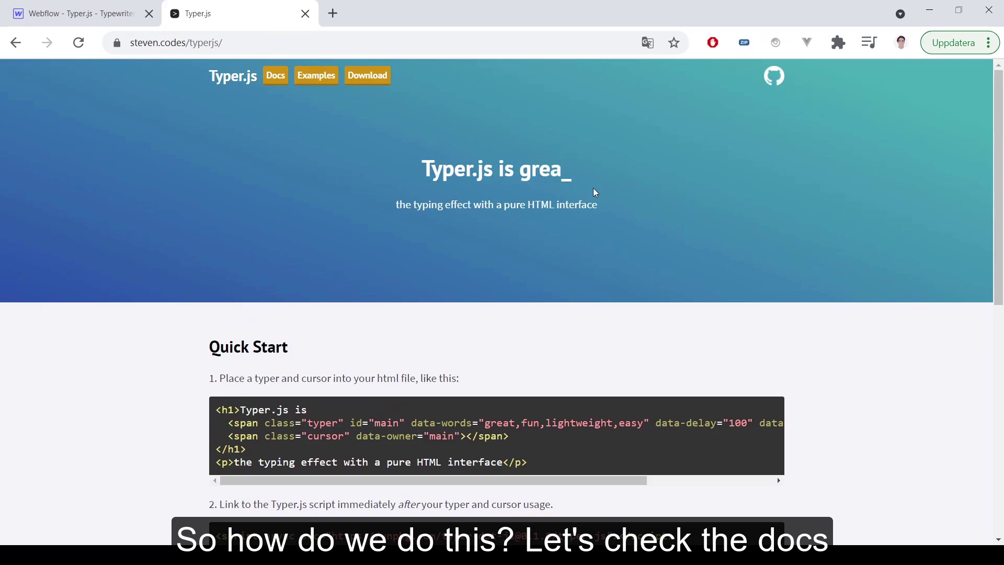
pyautogui.scroll(-4, 181, 162)
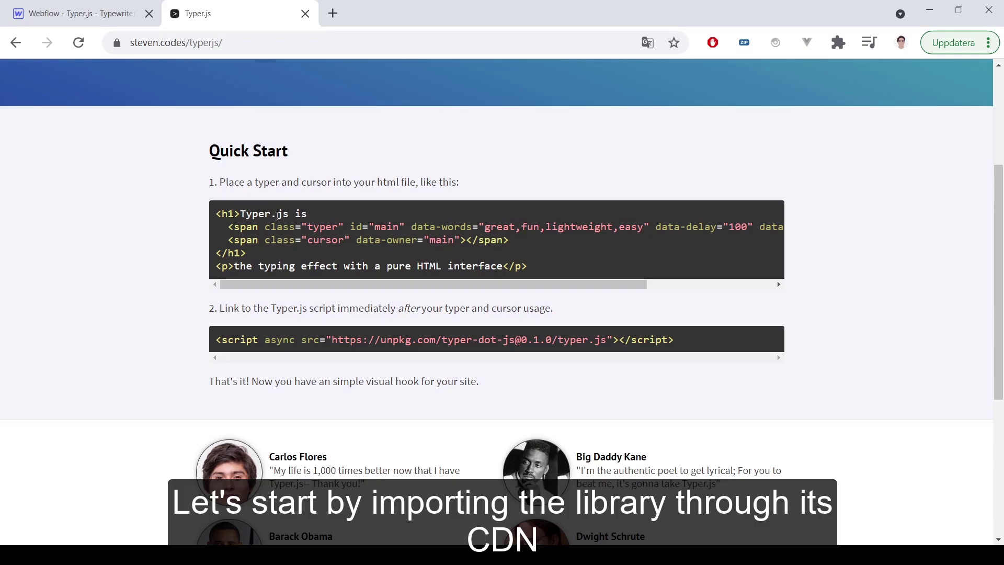
pyautogui.moveTo(215, 342); pyautogui.dragTo(694, 358)
pyautogui.hotkey('ctrl', 'c')
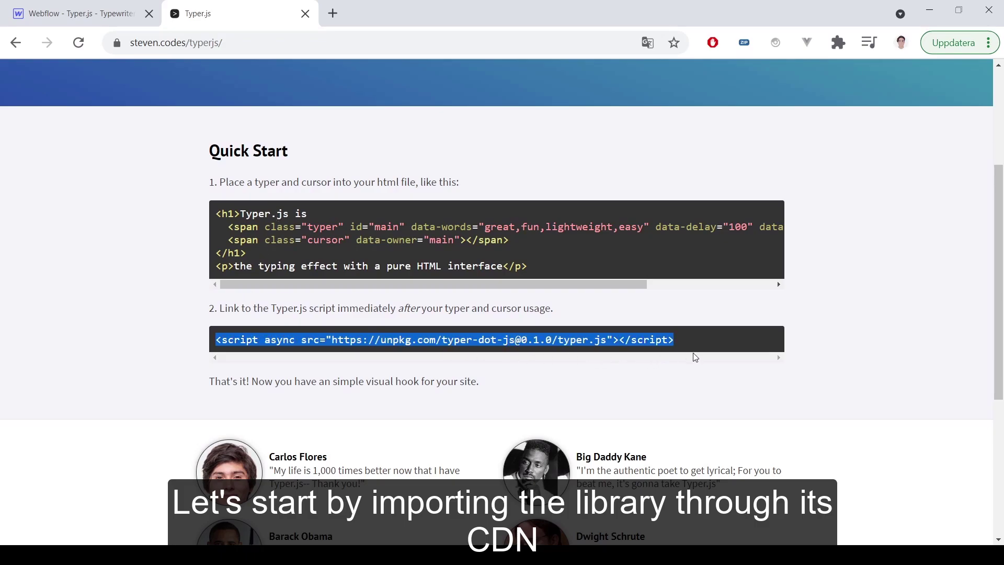
# - In Webflow, paste the copied script into the Home page's custom code before the </body> tag and save the page settings
pyautogui.click(99, 14)
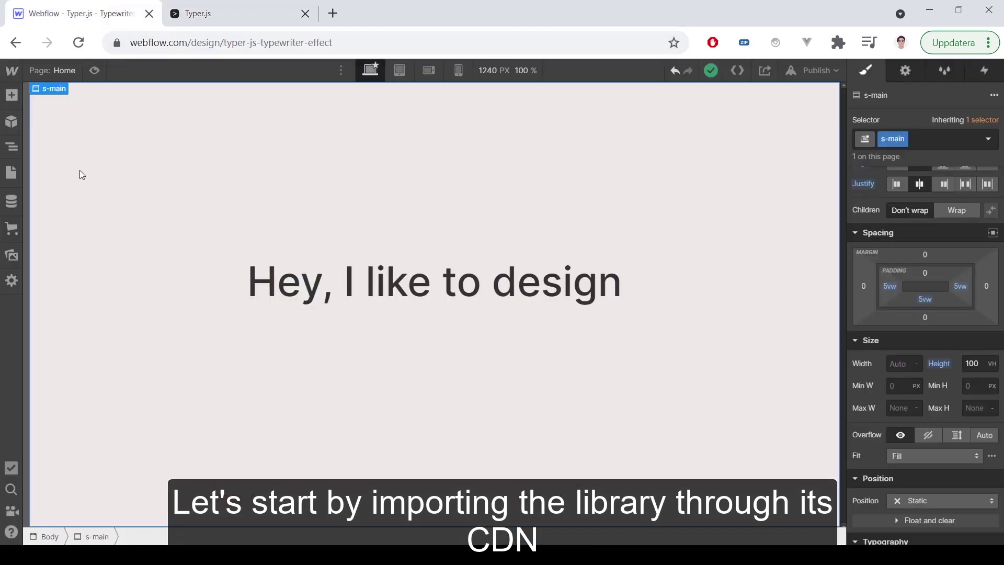
pyautogui.click(11, 171)
pyautogui.click(176, 168)
pyautogui.scroll(-15, 316, 260)
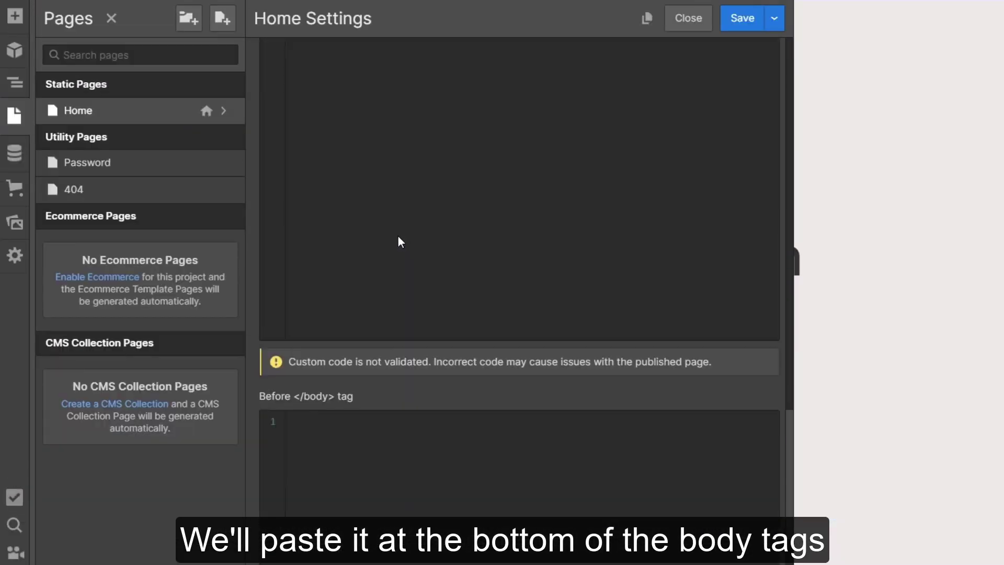
pyautogui.scroll(-5, 400, 241)
pyautogui.click(413, 270)
pyautogui.hotkey('ctrl', 'v')
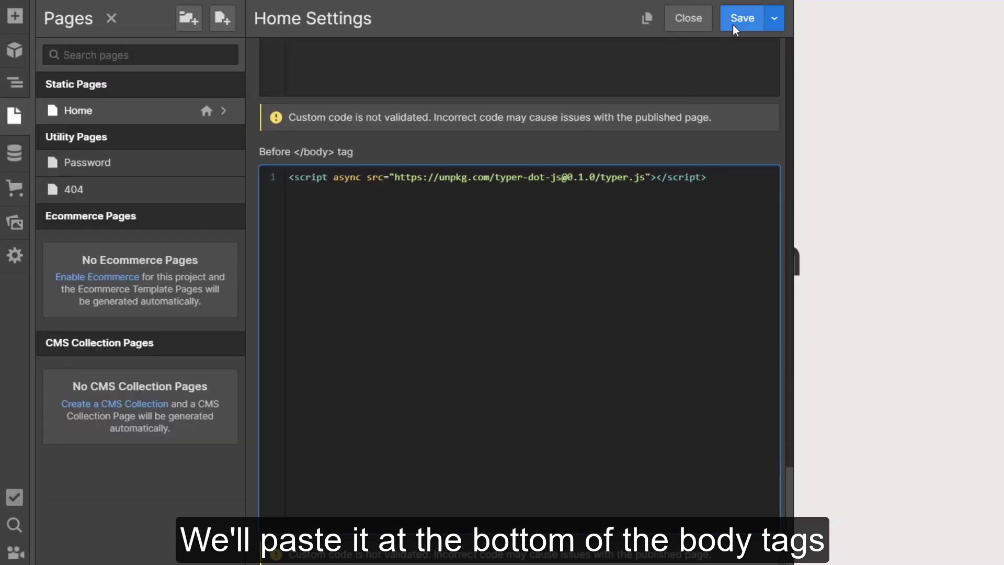
pyautogui.click(737, 21)
pyautogui.click(608, 112)
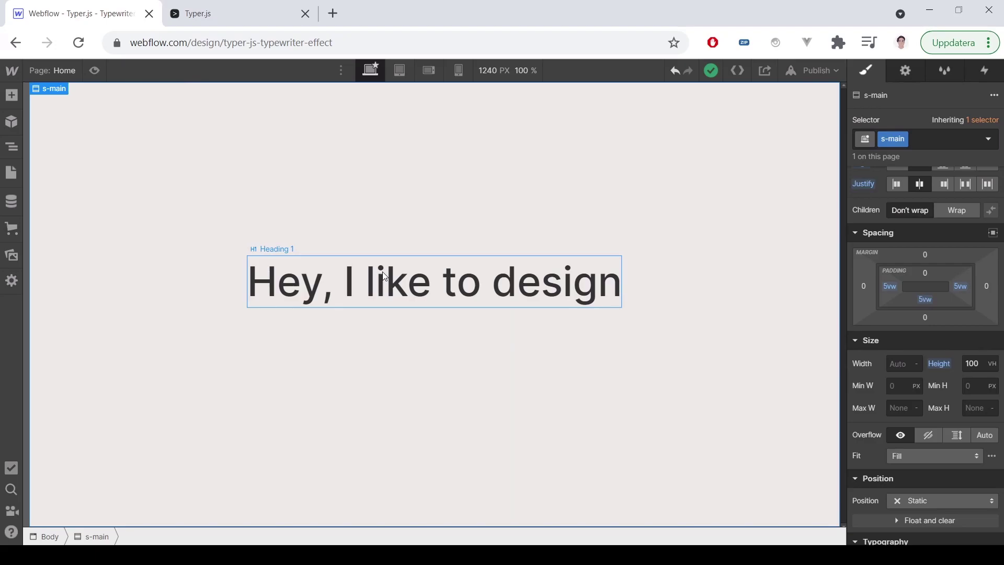
# - Check the span markup in the Typer.js documentation and wrap the heading's word "design" in a text span
pyautogui.click(384, 276)
pyautogui.click(242, 18)
pyautogui.scroll(4, 230, 168)
pyautogui.scroll(-3, 306, 296)
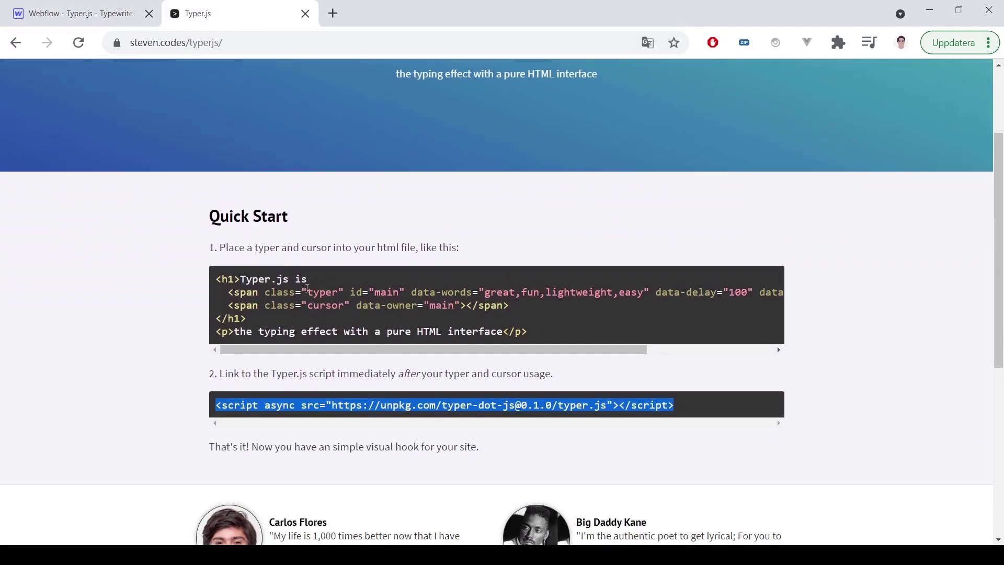
pyautogui.click(284, 292)
pyautogui.click(79, 14)
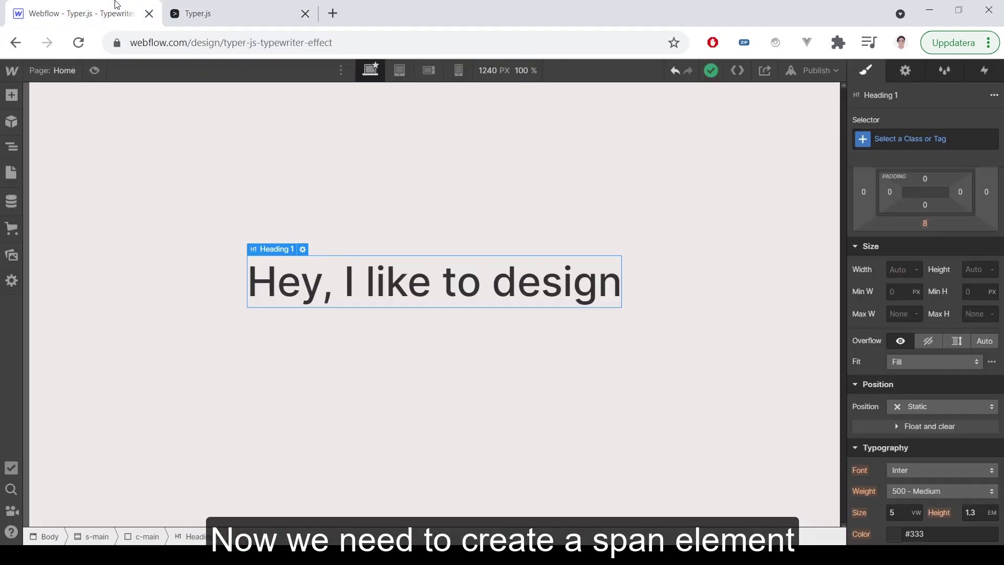
pyautogui.doubleClick(510, 282)
pyautogui.moveTo(492, 283); pyautogui.dragTo(622, 282)
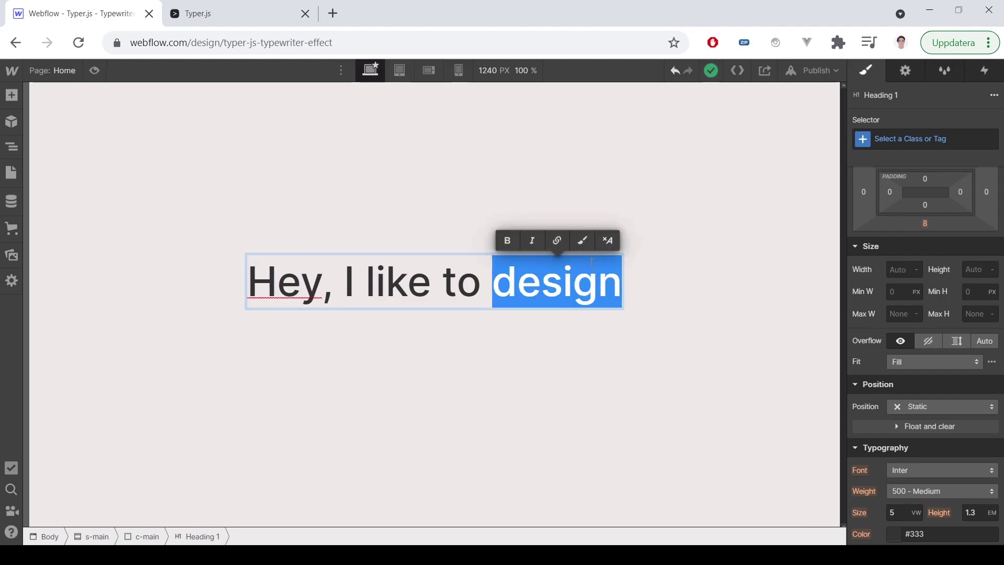
pyautogui.click(582, 240)
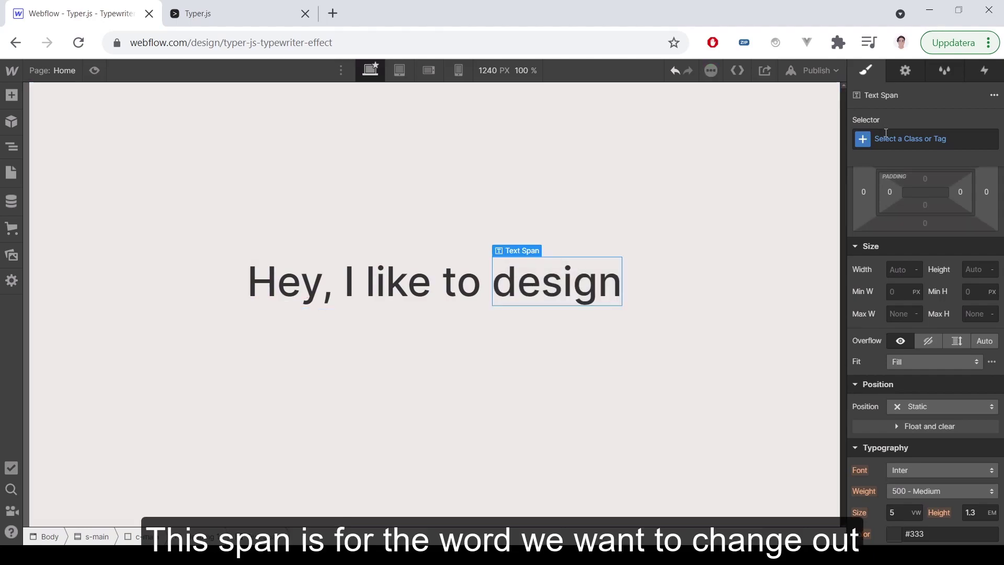
# - Look up the span's class in the Typer.js sample code and give the text span the class typer
pyautogui.click(210, 8)
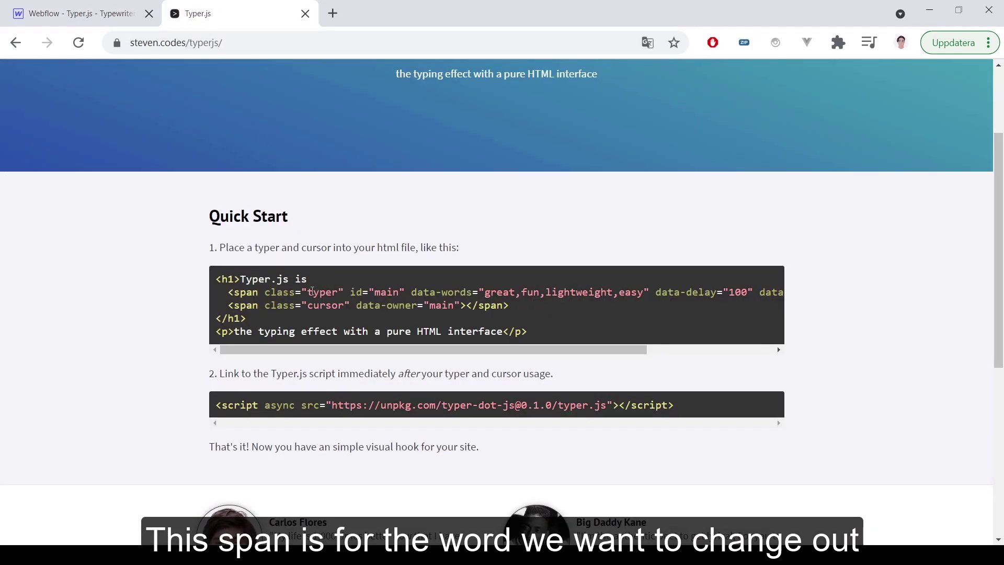
pyautogui.moveTo(317, 293); pyautogui.dragTo(339, 289)
pyautogui.click(126, 13)
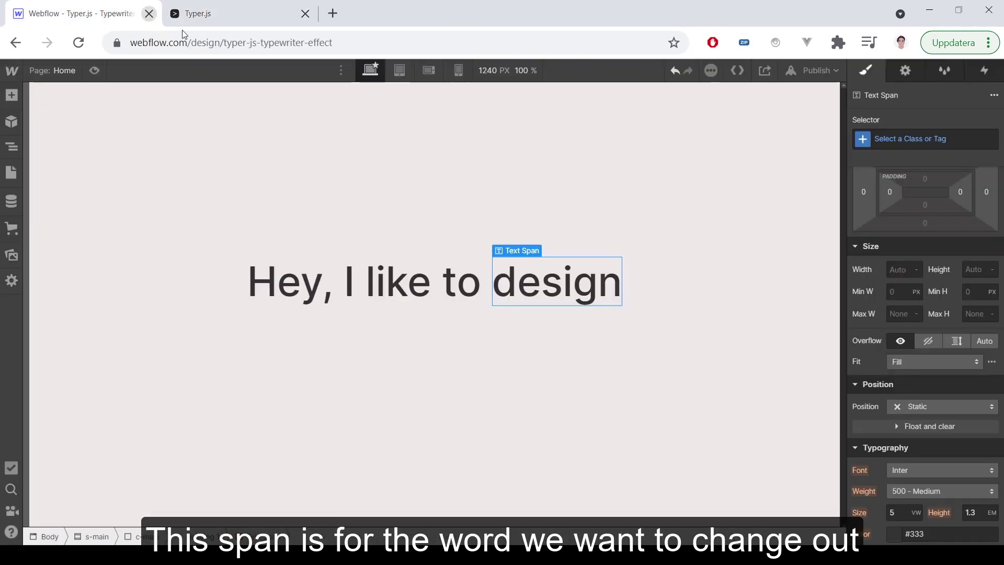
pyautogui.click(901, 140)
pyautogui.write('typer')
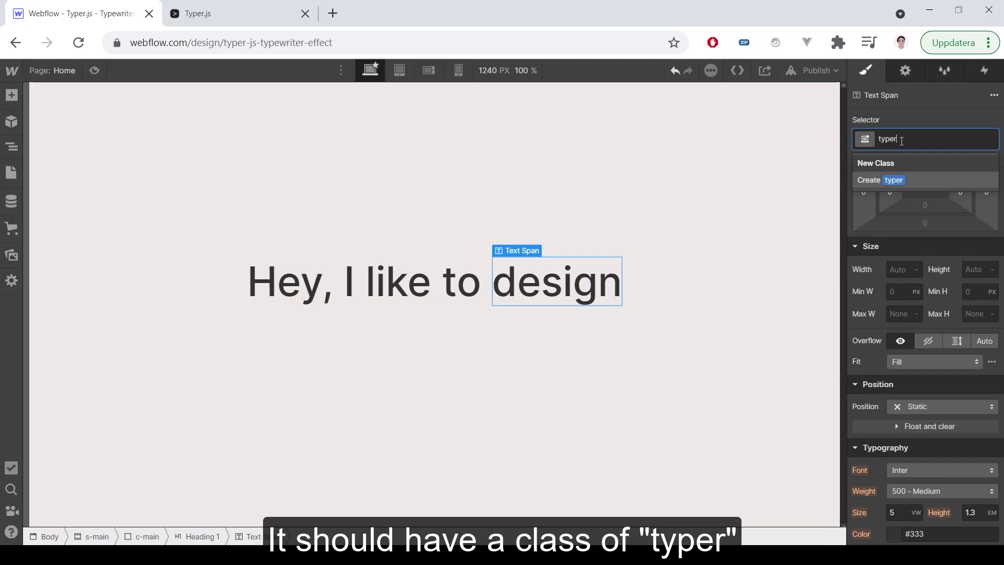
pyautogui.press('Return')
# - Copy the ID main from the Typer.js sample code and set it as the text span's ID
pyautogui.click(243, 17)
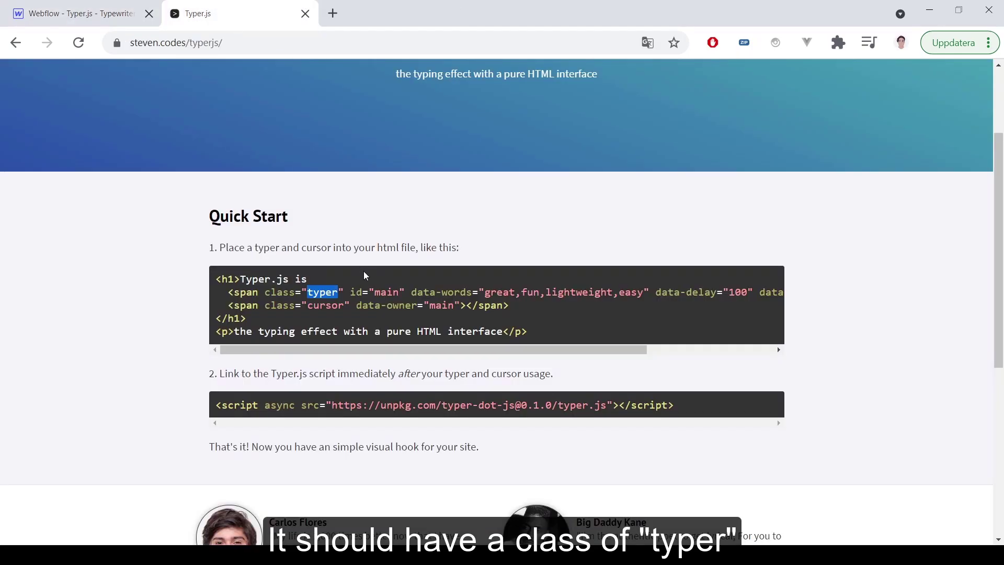
pyautogui.moveTo(376, 291); pyautogui.dragTo(399, 291)
pyautogui.hotkey('ctrl', 'c')
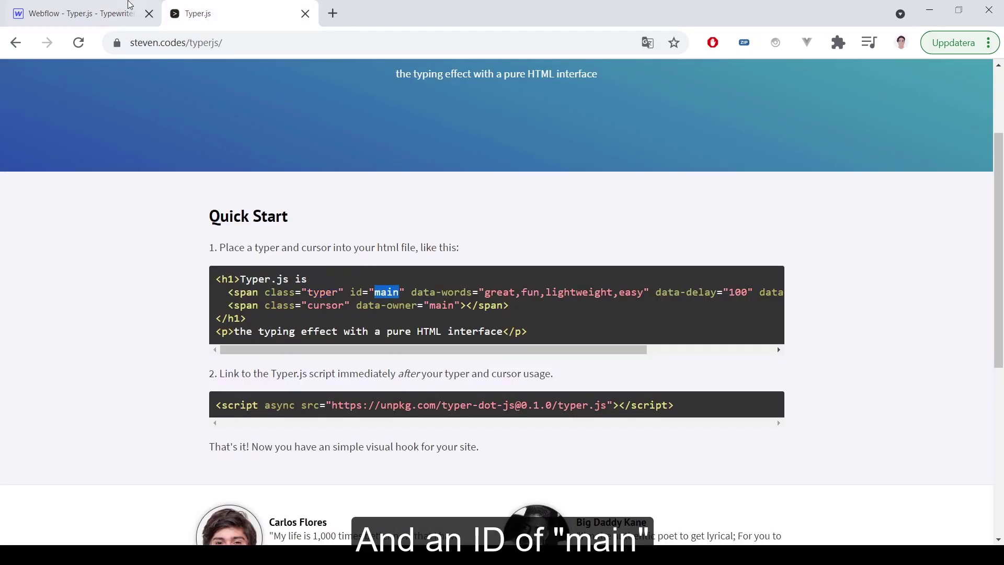
pyautogui.click(134, 7)
pyautogui.click(904, 70)
pyautogui.click(908, 116)
pyautogui.hotkey('ctrl', 'v')
pyautogui.click(860, 70)
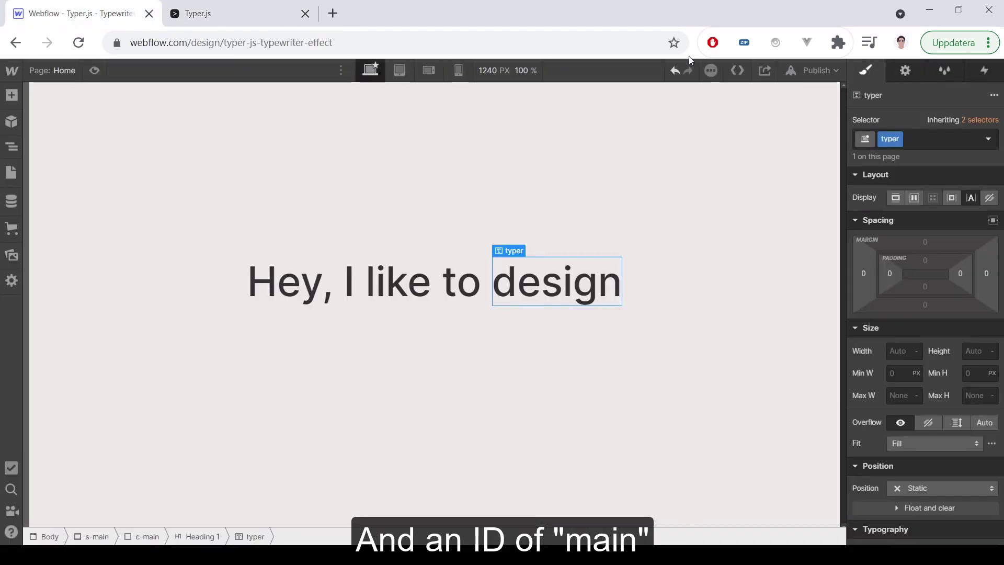
# - Start a new custom attribute on the text span named data-words, as in the Typer.js sample code
pyautogui.click(230, 13)
pyautogui.moveTo(411, 292)
pyautogui.mouseDown()
pyautogui.moveTo(452, 290)
pyautogui.moveTo(417, 288)
pyautogui.mouseUp()
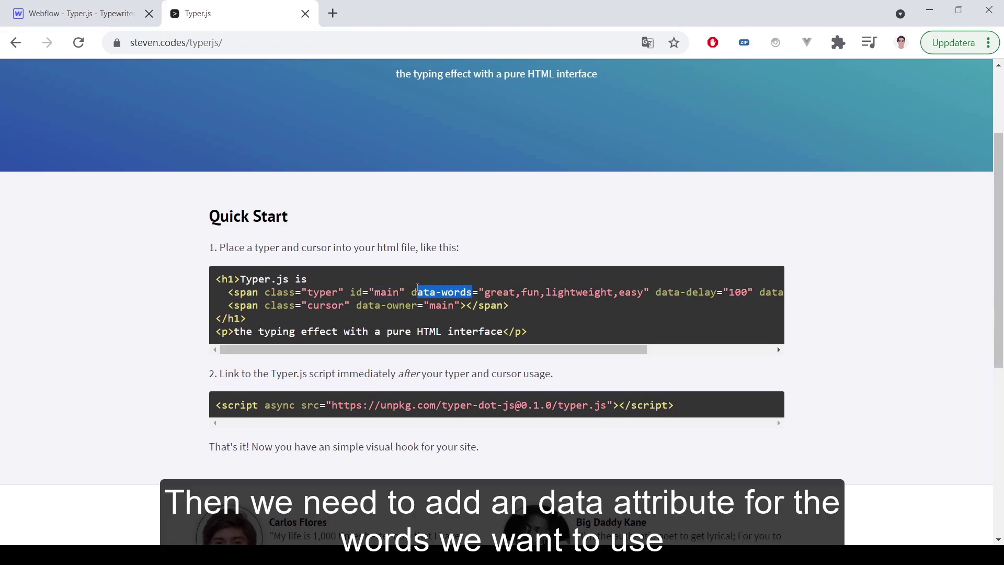
pyautogui.click(121, 13)
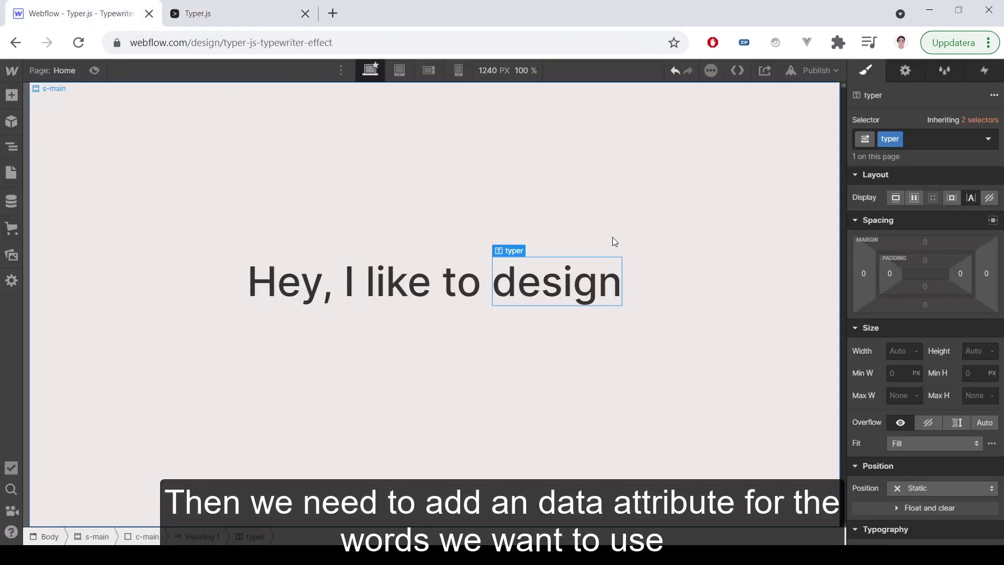
pyautogui.click(898, 70)
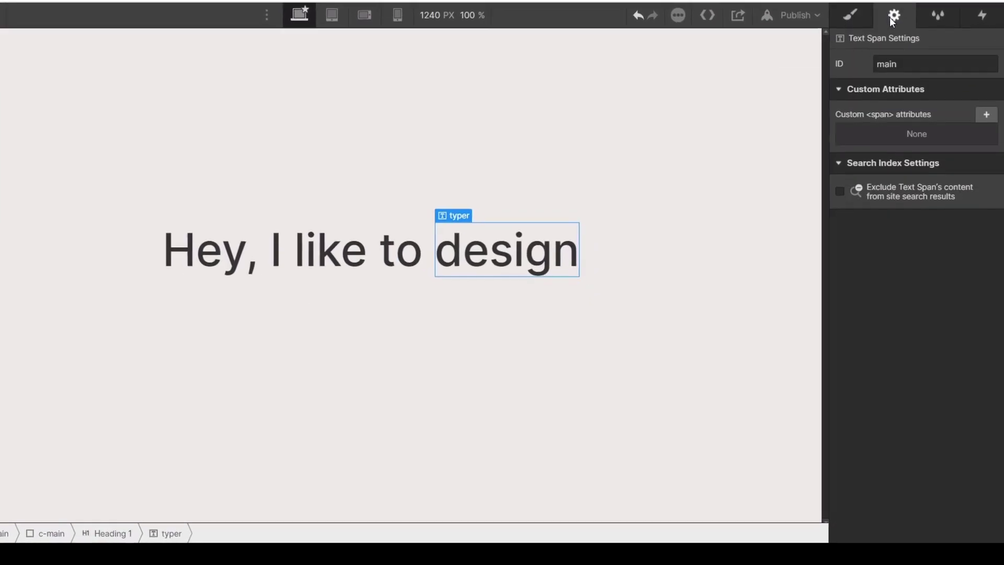
pyautogui.click(984, 115)
pyautogui.write('data-words')
pyautogui.press('Tab')
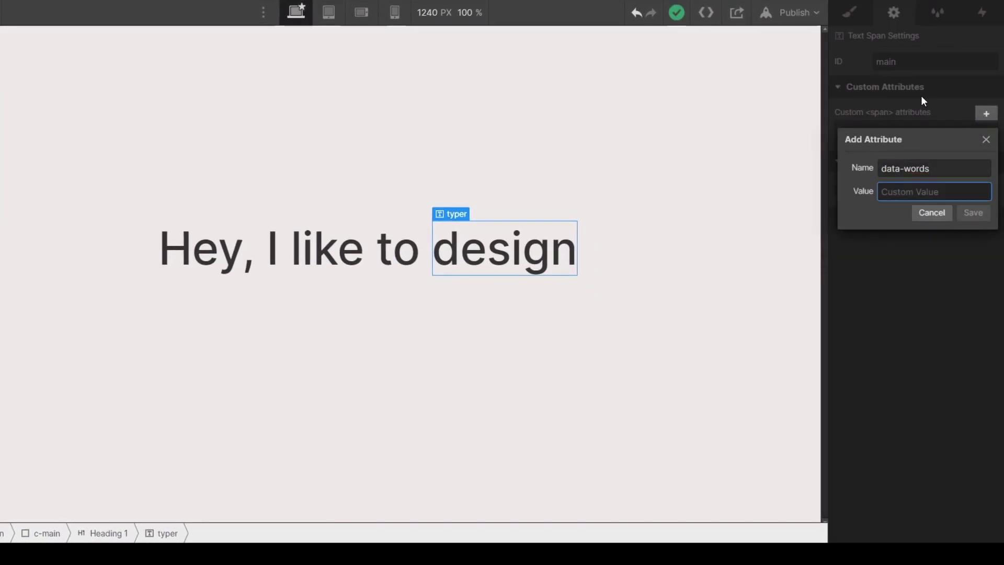
# - Check the sample word list in the documentation, set the data-words value to design,develop,eat and save the attribute
pyautogui.click(220, 14)
pyautogui.scroll(3, 181, 163)
pyautogui.scroll(-3, 155, 109)
pyautogui.click(107, 13)
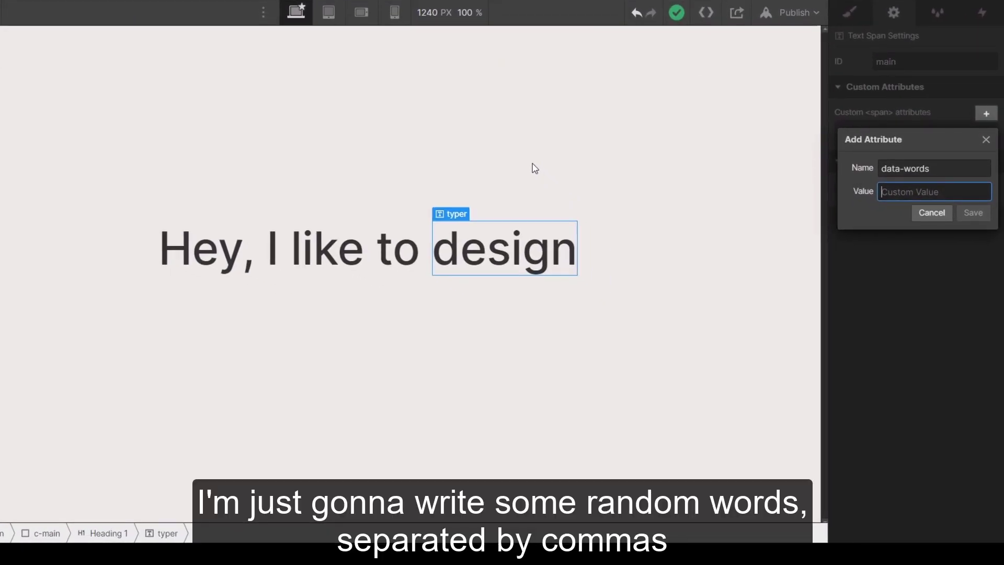
pyautogui.write('deve')
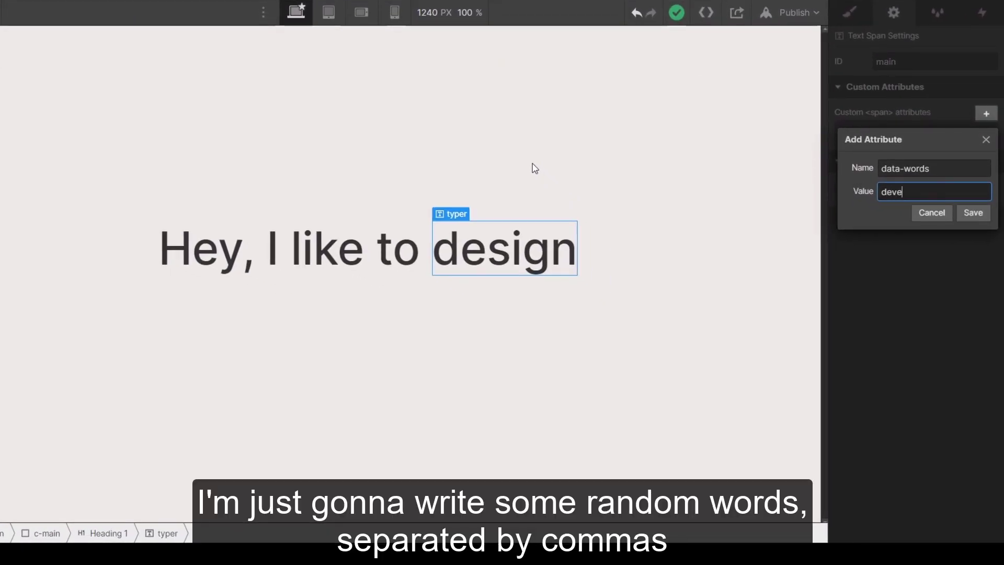
pyautogui.write('lop,')
pyautogui.hotkey('ctrl', 'a')
pyautogui.write('design,')
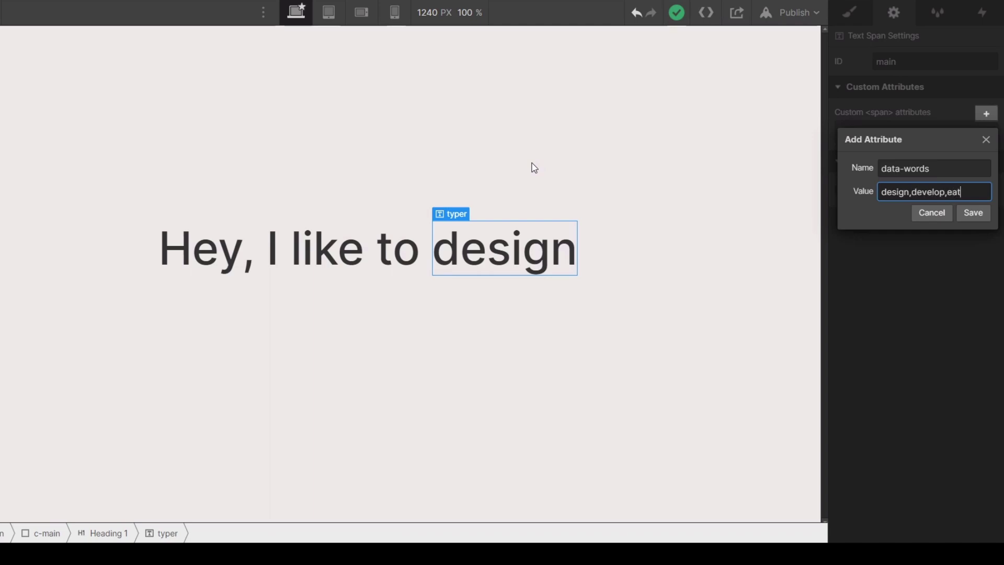
pyautogui.click(972, 213)
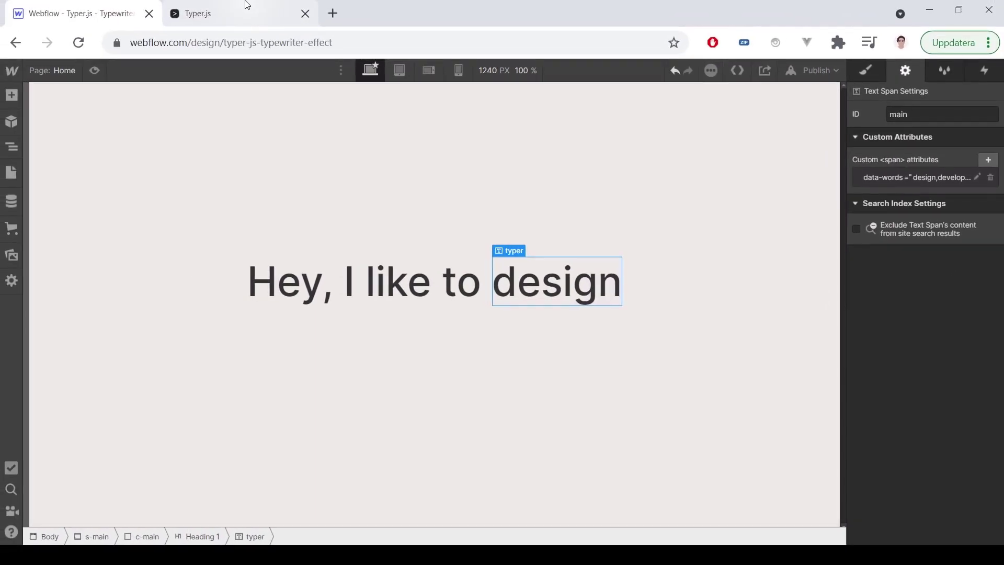
# - Look up the typing speed attribute in the Typer.js sample code and add data-delay with value 100 to the text span
pyautogui.click(247, 5)
pyautogui.moveTo(541, 348); pyautogui.dragTo(685, 357)
pyautogui.click(684, 358)
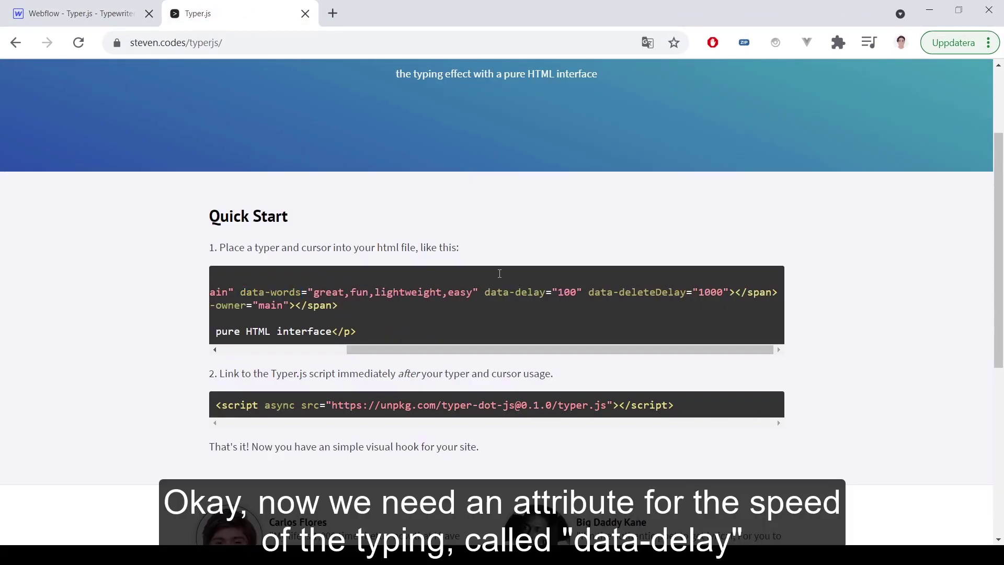
pyautogui.click(110, 10)
pyautogui.click(988, 154)
pyautogui.write('data-delay')
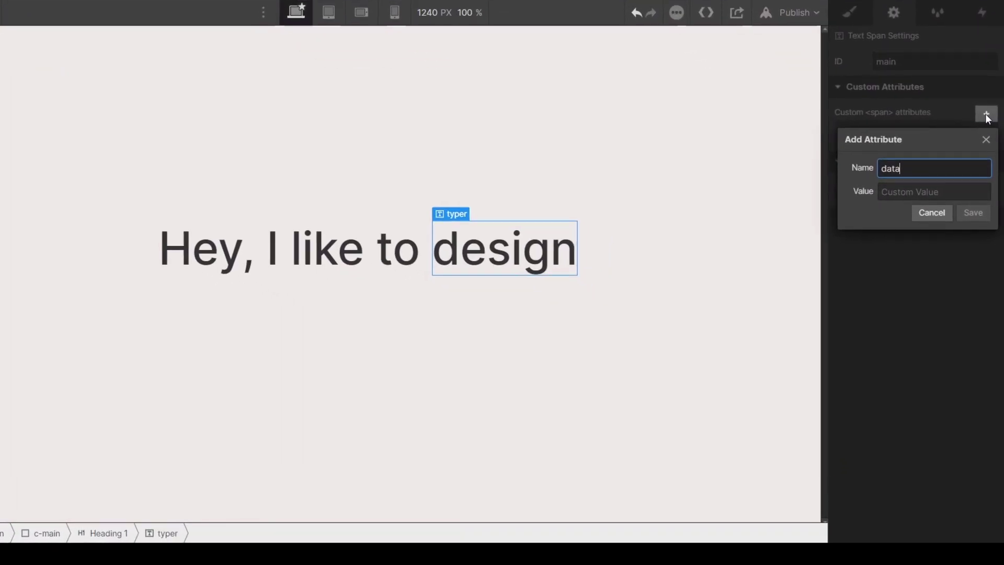
pyautogui.press('Tab')
pyautogui.write('100')
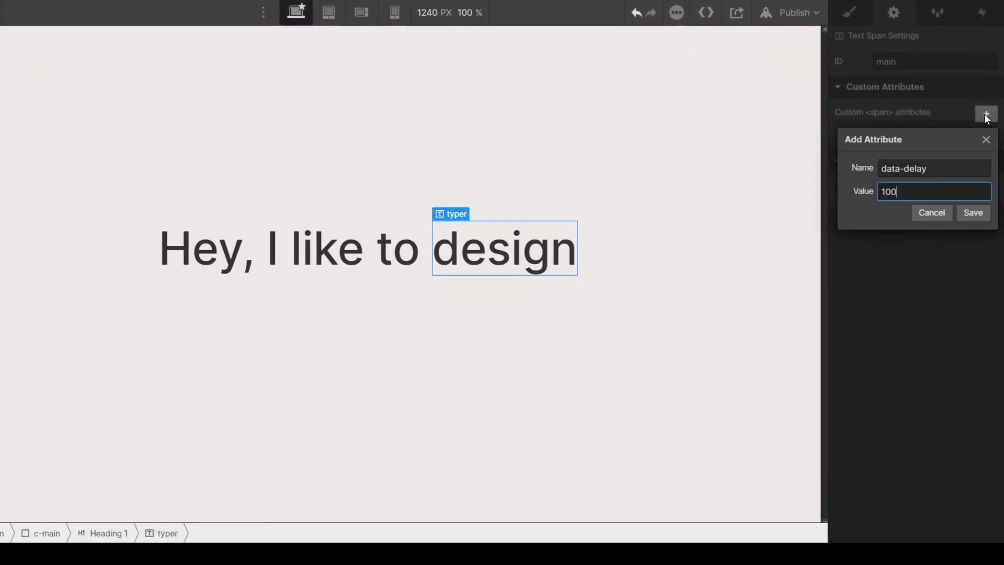
pyautogui.click(974, 212)
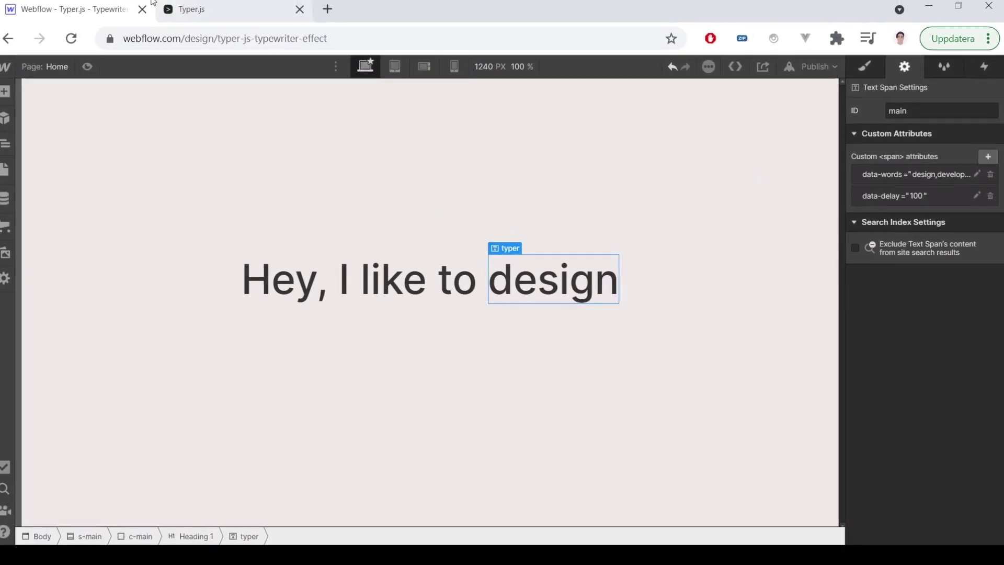
# - Copy the deletion speed attribute name from the Typer.js sample code and add data-deleteDelay with value 1000 to the text span
pyautogui.click(156, 5)
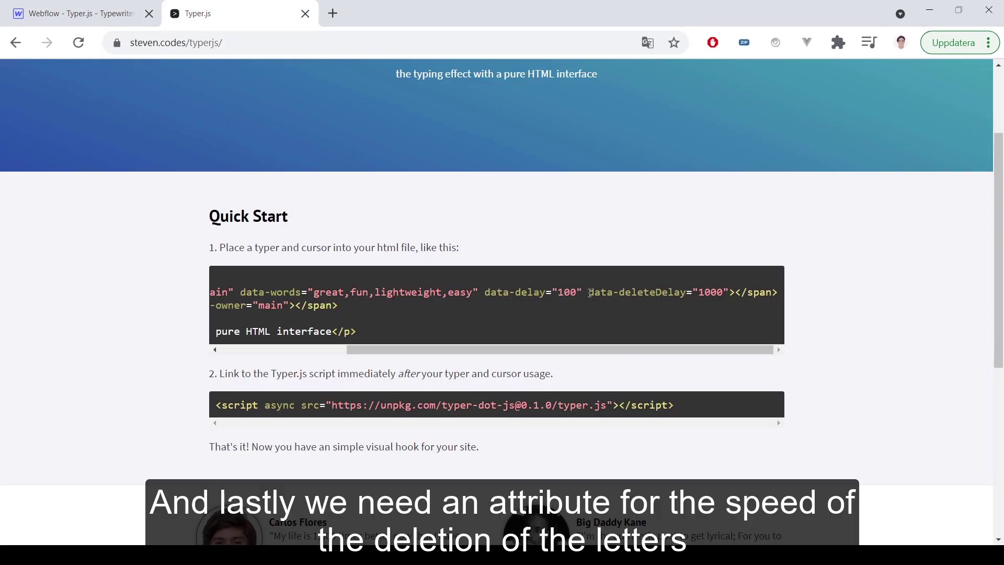
pyautogui.moveTo(589, 293); pyautogui.dragTo(687, 293)
pyautogui.hotkey('ctrl', 'c')
pyautogui.click(112, 7)
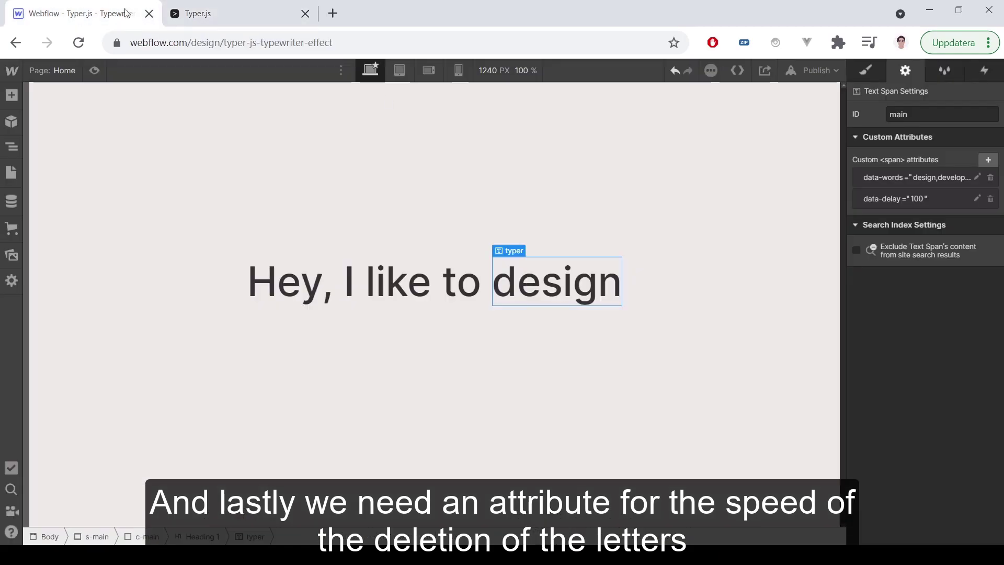
pyautogui.click(987, 158)
pyautogui.hotkey('ctrl', 'v')
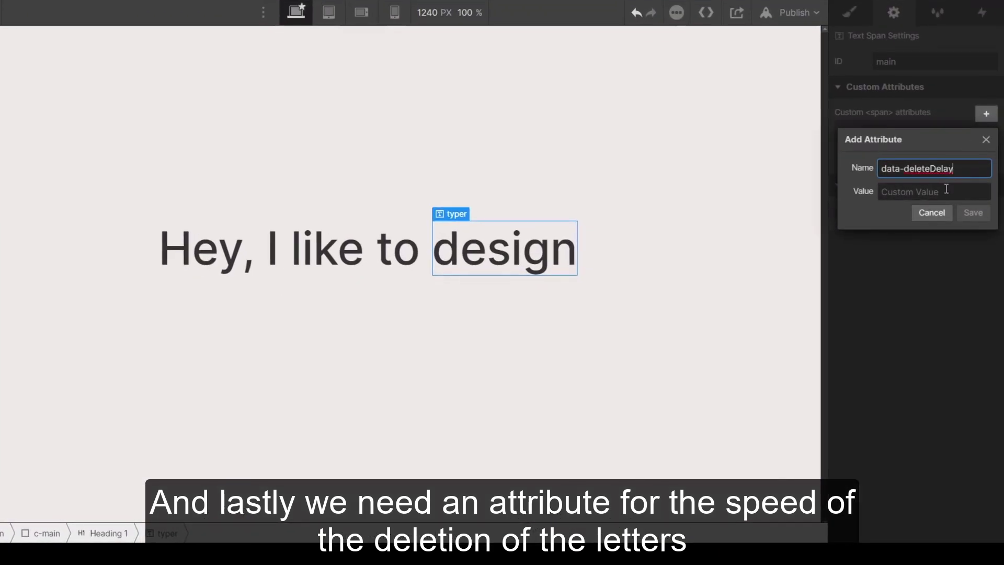
pyautogui.click(946, 189)
pyautogui.write('1000')
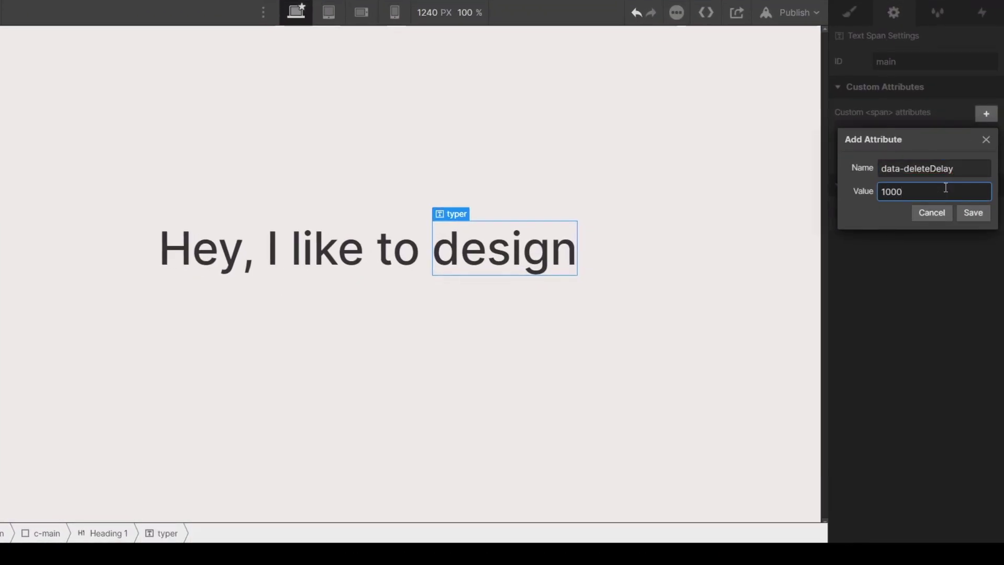
pyautogui.click(962, 212)
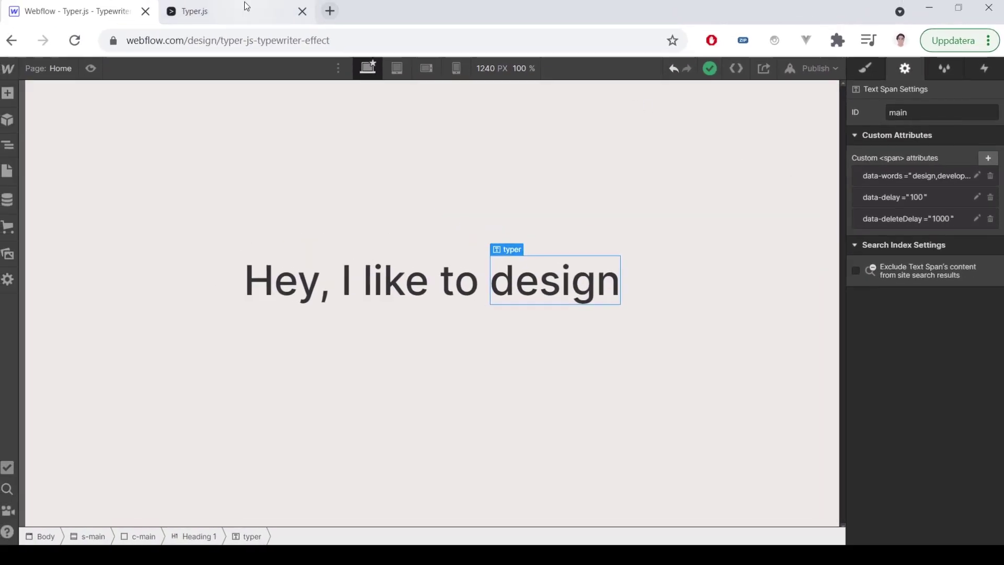
# - Check the cursor span in the Typer.js sample code and wrap an empty space after the word design in a text span
pyautogui.click(230, 11)
pyautogui.moveTo(564, 349); pyautogui.dragTo(436, 349)
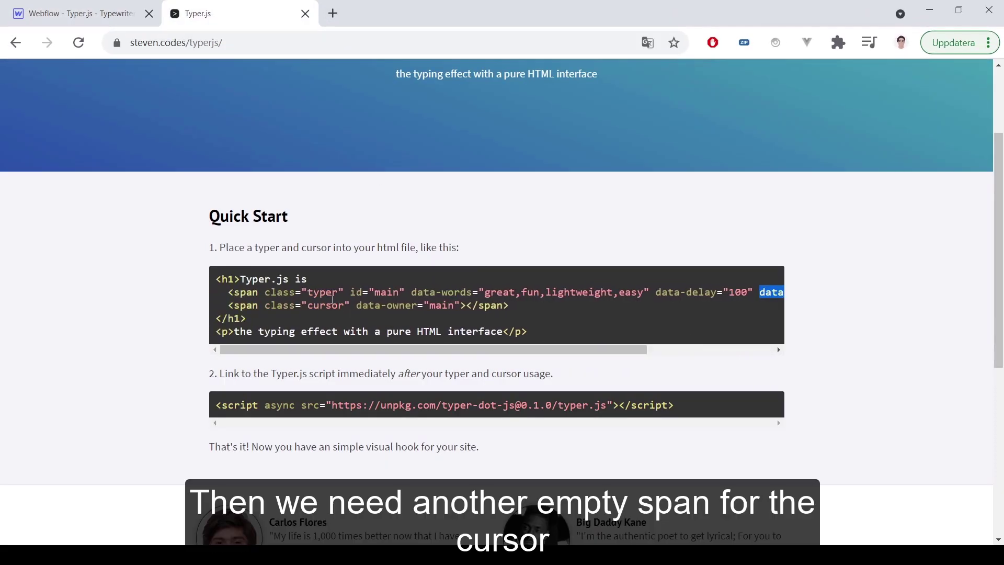
pyautogui.moveTo(307, 300); pyautogui.dragTo(340, 306)
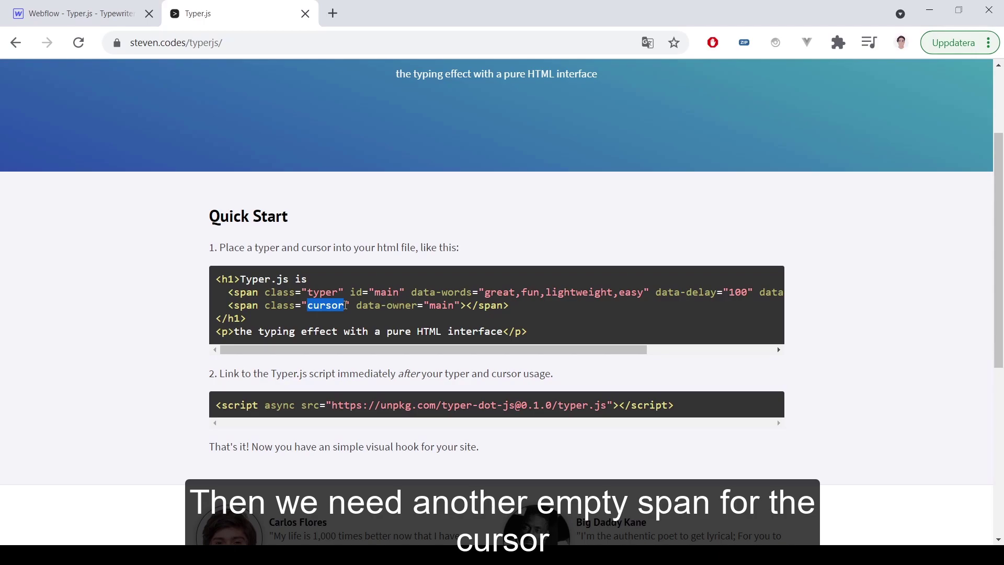
pyautogui.click(125, 15)
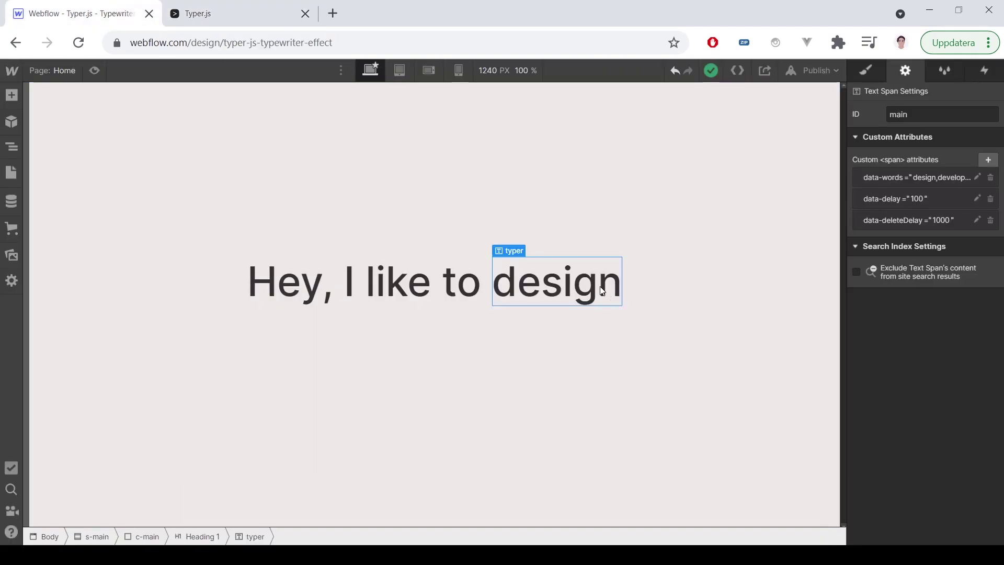
pyautogui.click(481, 273)
pyautogui.doubleClick(481, 273)
pyautogui.click(618, 294)
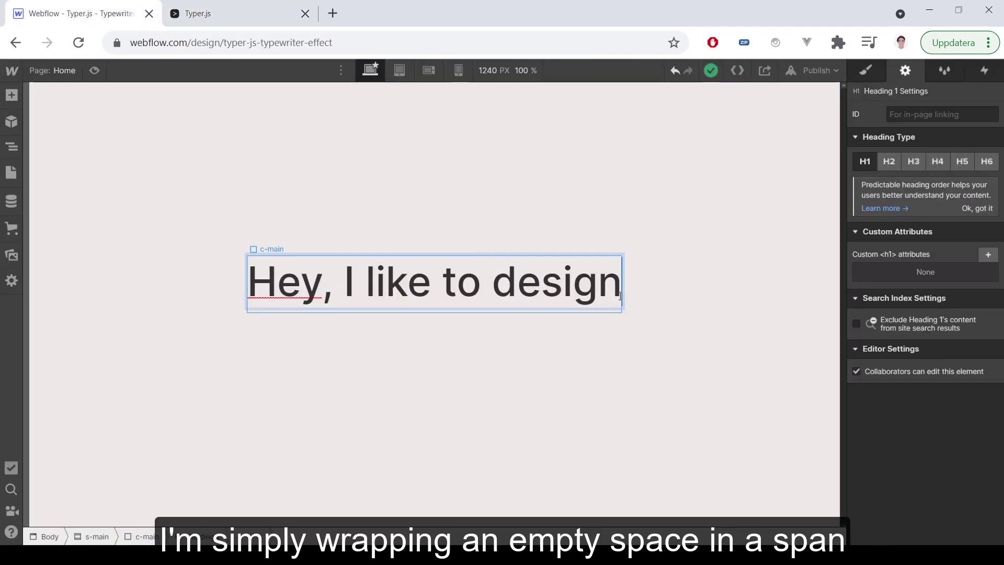
pyautogui.moveTo(626, 286); pyautogui.dragTo(617, 286)
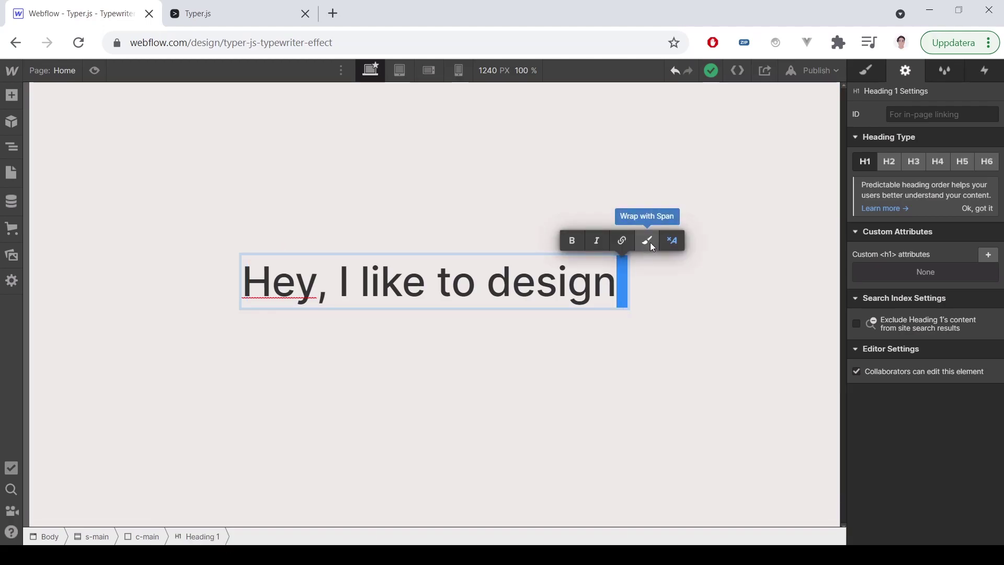
pyautogui.click(649, 241)
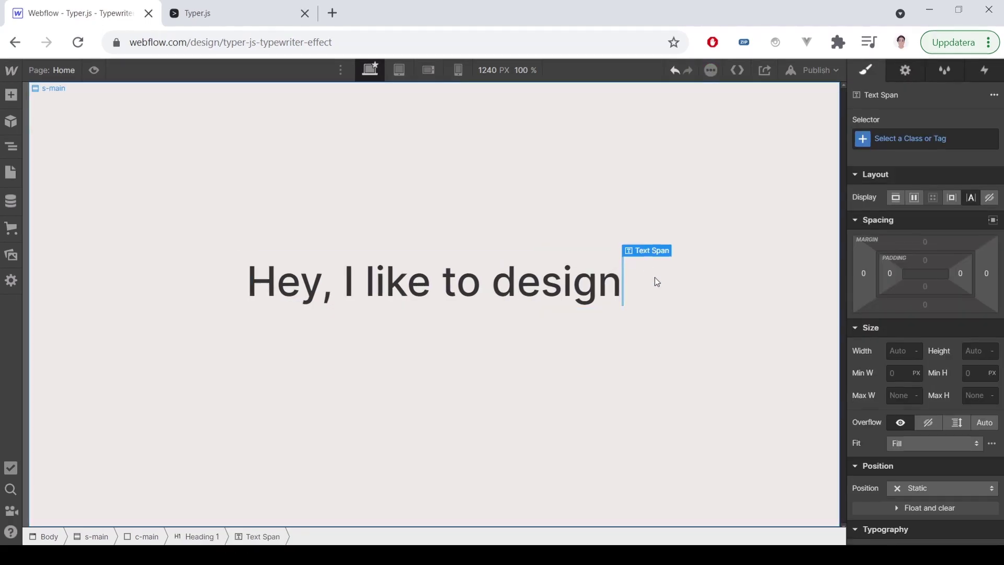
# - Create the class cursor on the new empty text span
pyautogui.click(896, 139)
pyautogui.write('cursor')
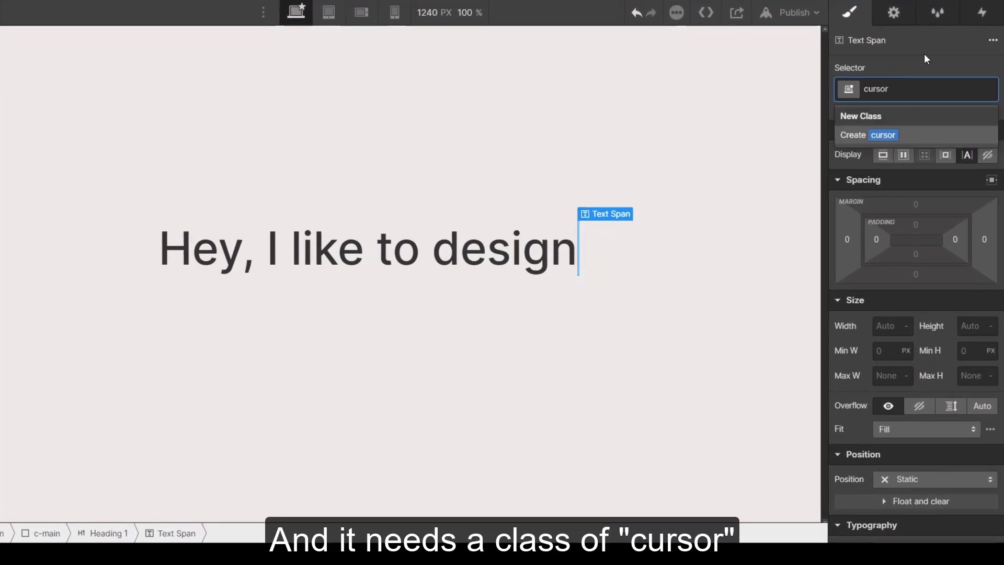
pyautogui.press('Return')
# - Copy the data-owner attribute name from the Typer.js sample code and add it to the cursor span with value main
pyautogui.click(199, 13)
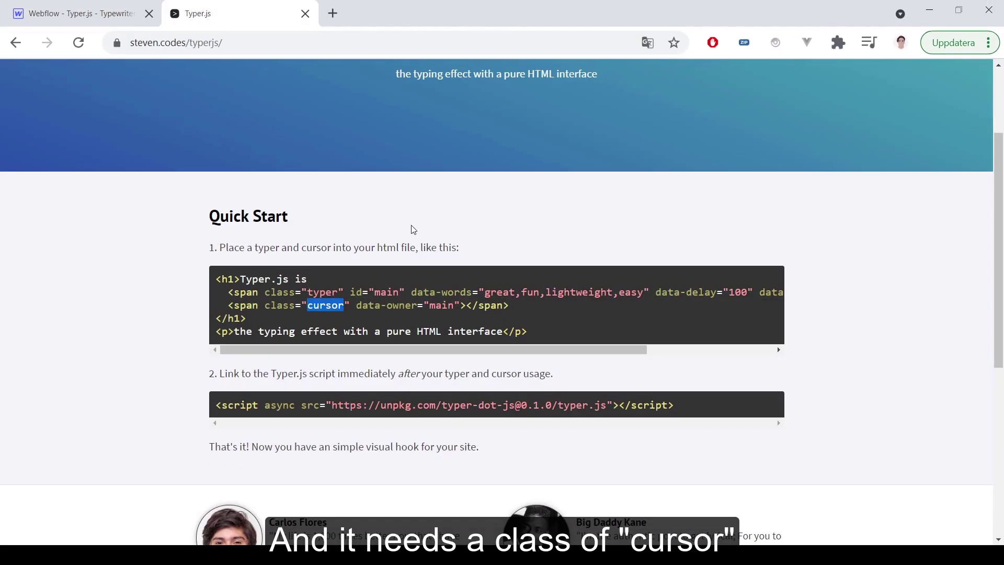
pyautogui.moveTo(356, 306); pyautogui.dragTo(418, 306)
pyautogui.hotkey('ctrl', 'c')
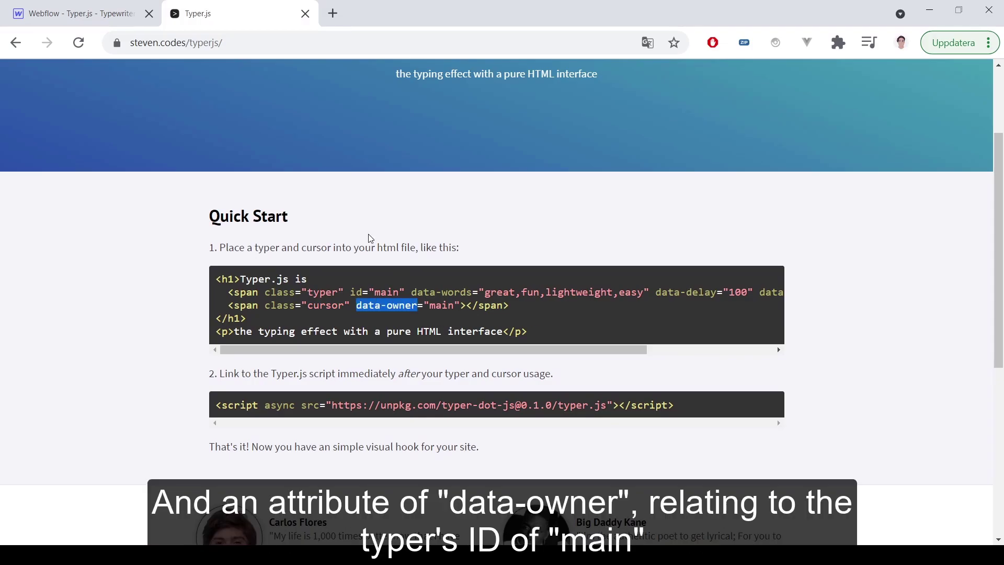
pyautogui.click(69, 12)
pyautogui.click(905, 70)
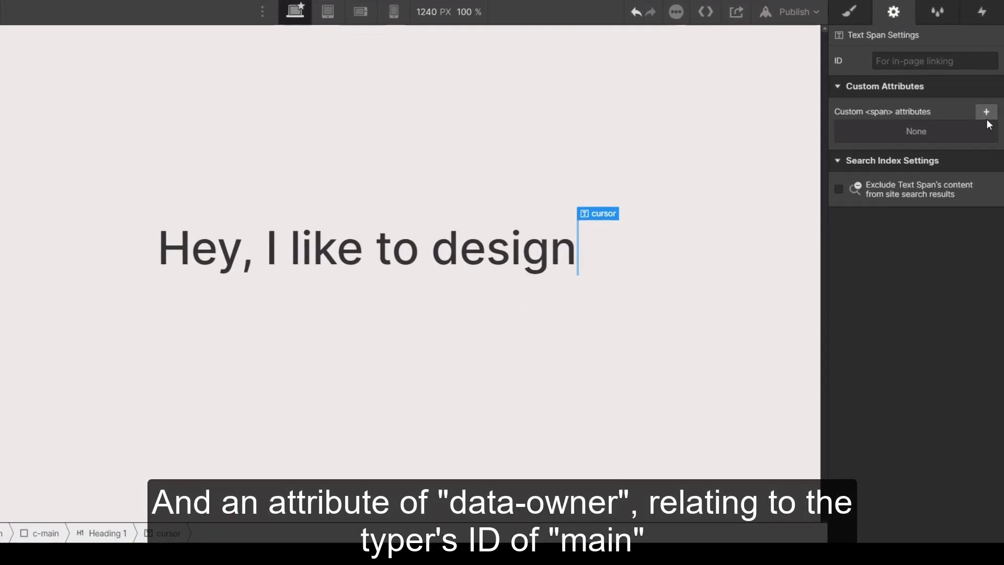
pyautogui.click(994, 162)
pyautogui.hotkey('ctrl', 'v')
pyautogui.press('Tab')
pyautogui.write('main')
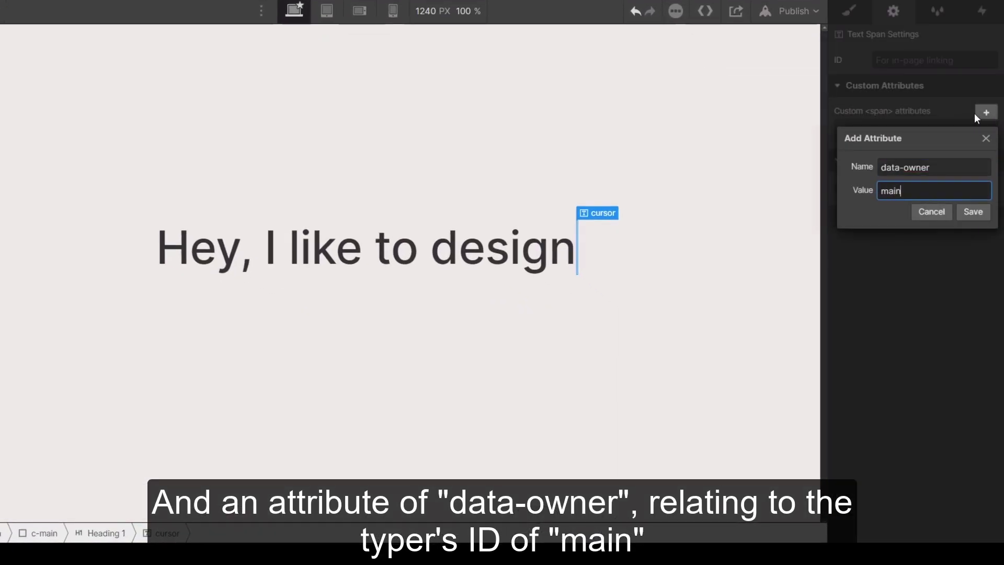
pyautogui.click(972, 212)
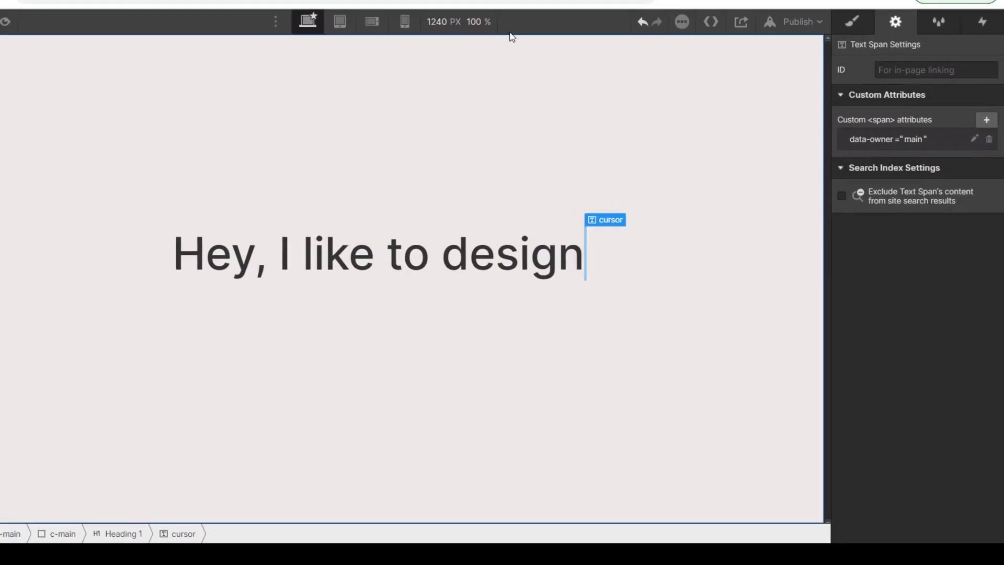
# - Review the Typer.js sample code once more and inspect the heading's nested elements in the page structure
pyautogui.click(254, 8)
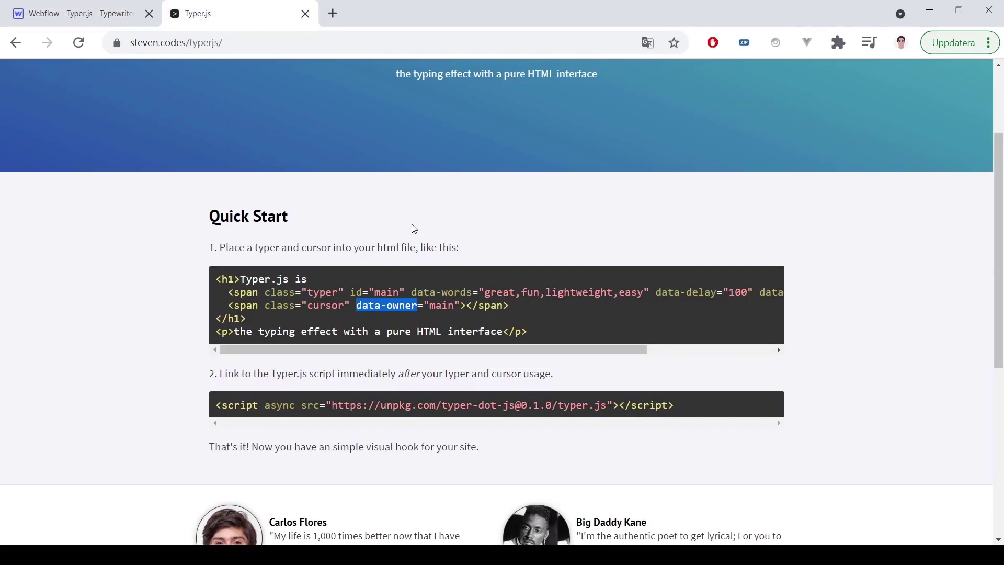
pyautogui.click(414, 337)
pyautogui.click(104, 12)
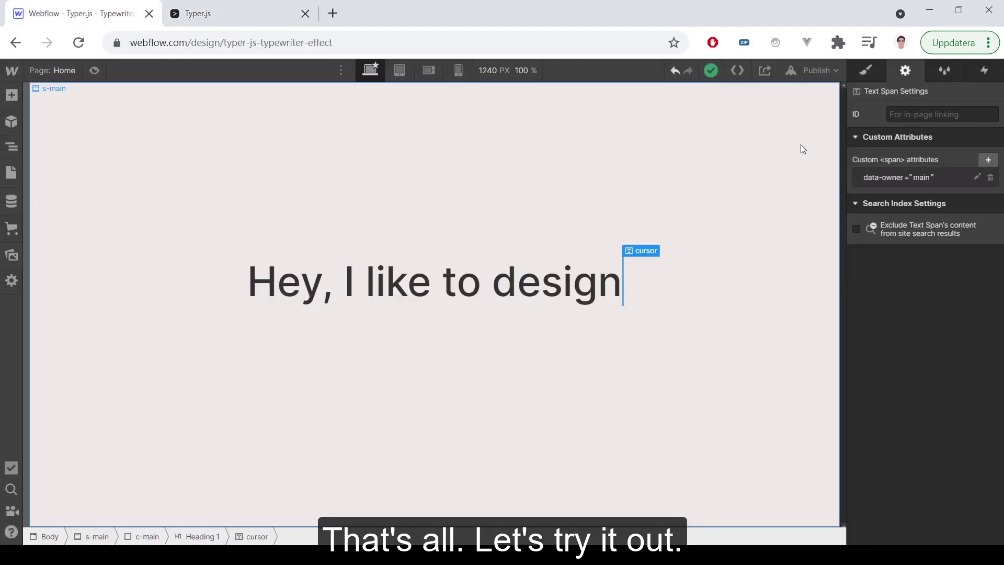
pyautogui.click(800, 146)
pyautogui.click(11, 149)
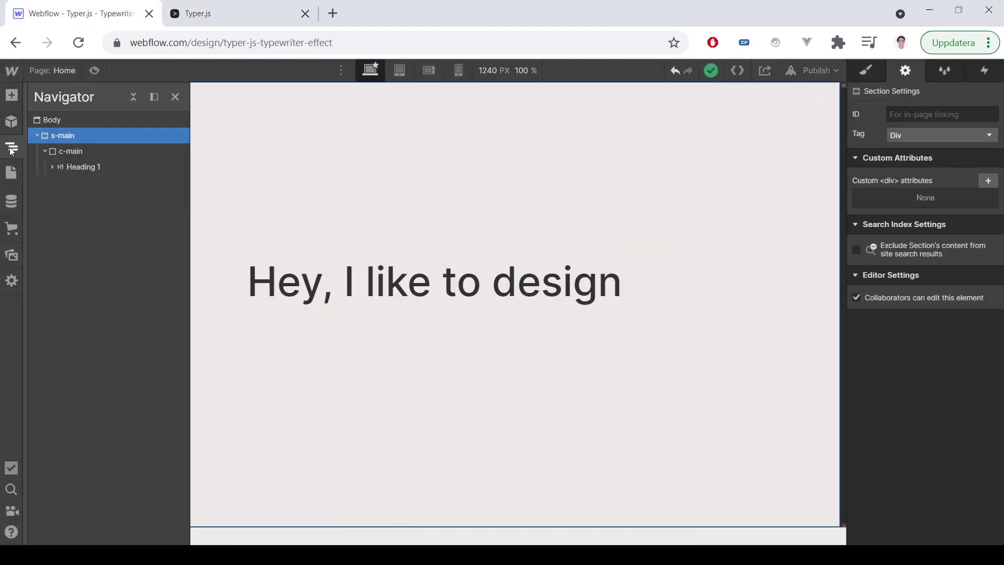
pyautogui.click(52, 166)
pyautogui.click(730, 198)
# - Publish the site to its webflow.io domain and open the live page to test the typewriter effect
pyautogui.click(814, 71)
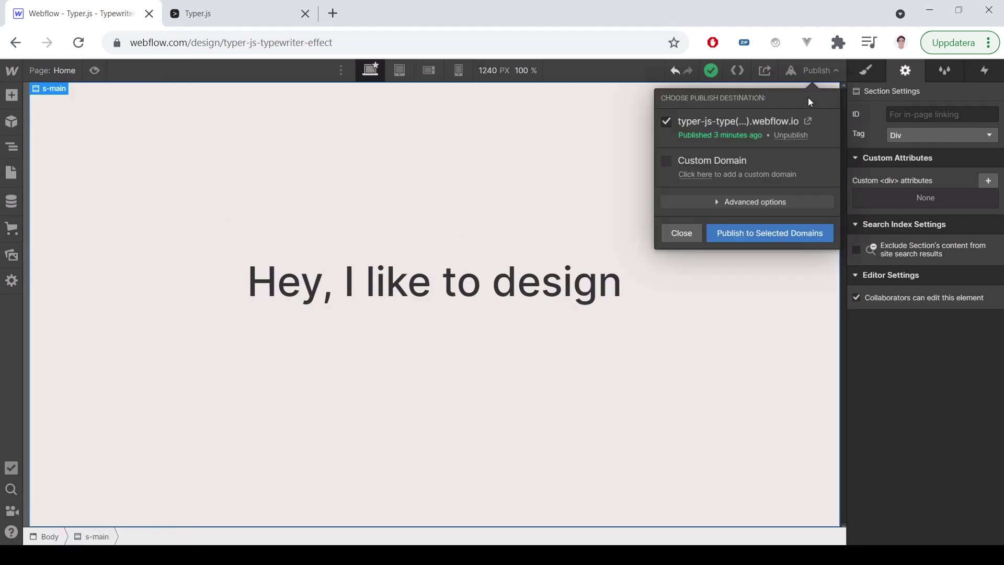
pyautogui.click(768, 233)
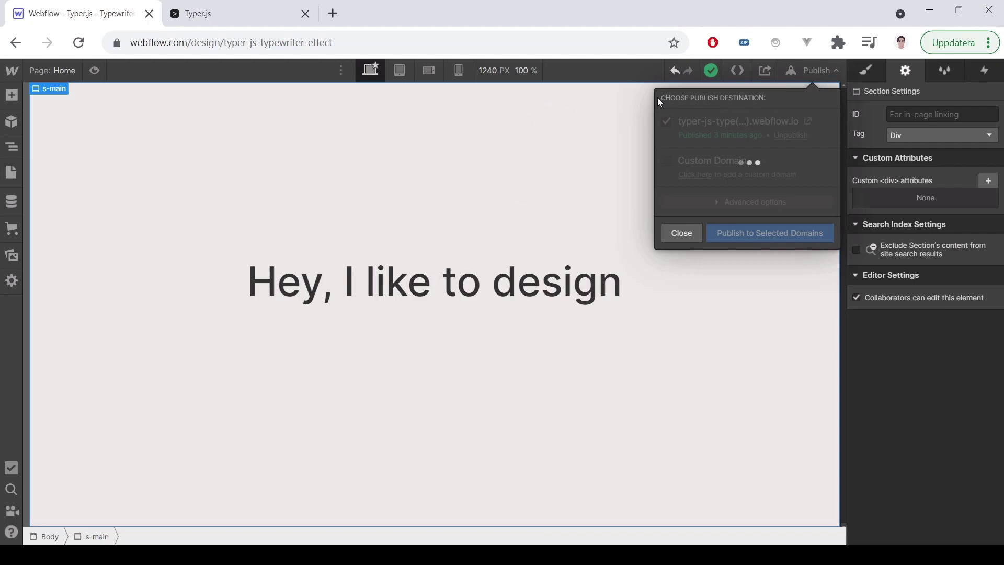
pyautogui.click(808, 121)
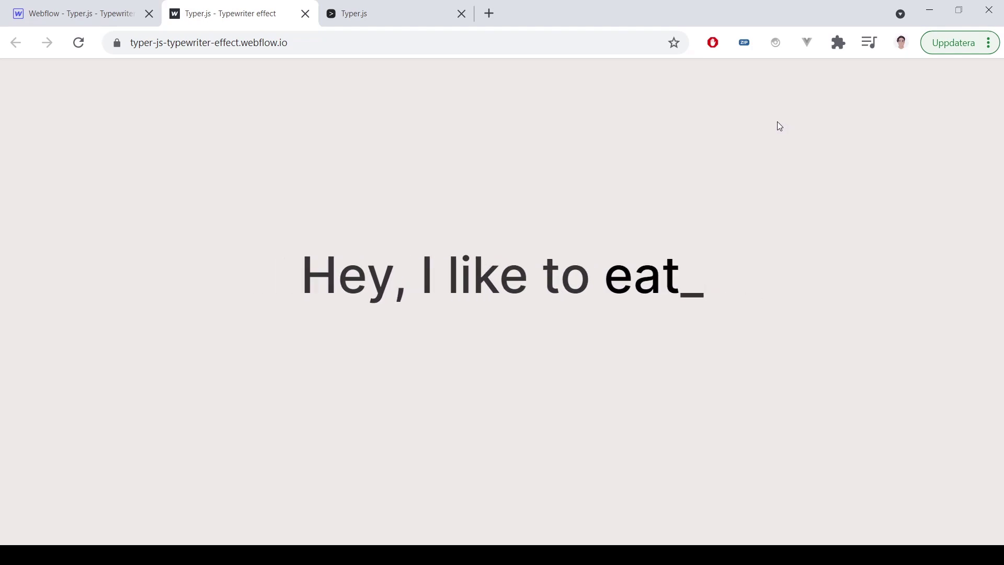
# - Give the c-main container around the heading a width of 100 CH and a horizontal flex layout with children justified to the left
pyautogui.click(126, 20)
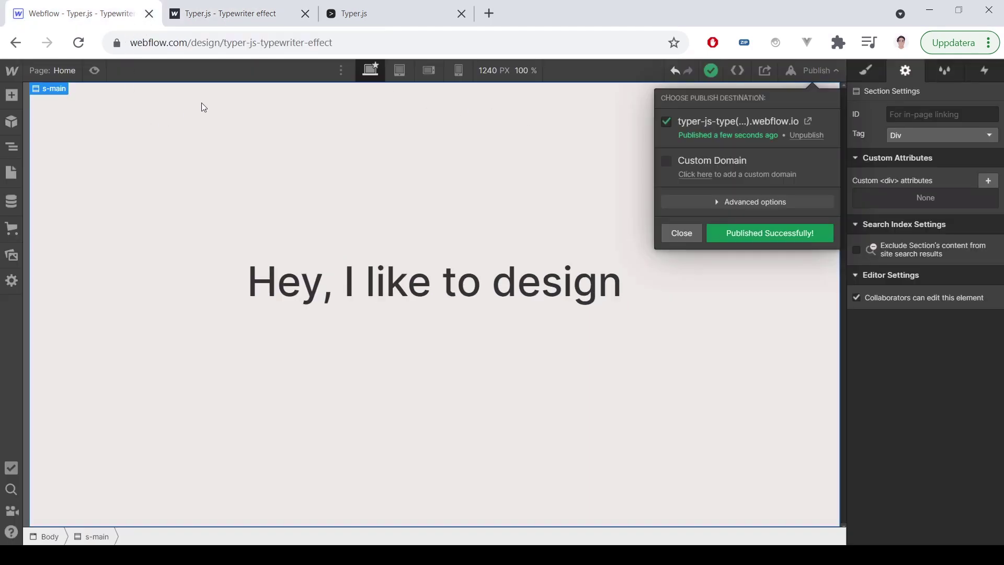
pyautogui.click(349, 294)
pyautogui.click(309, 277)
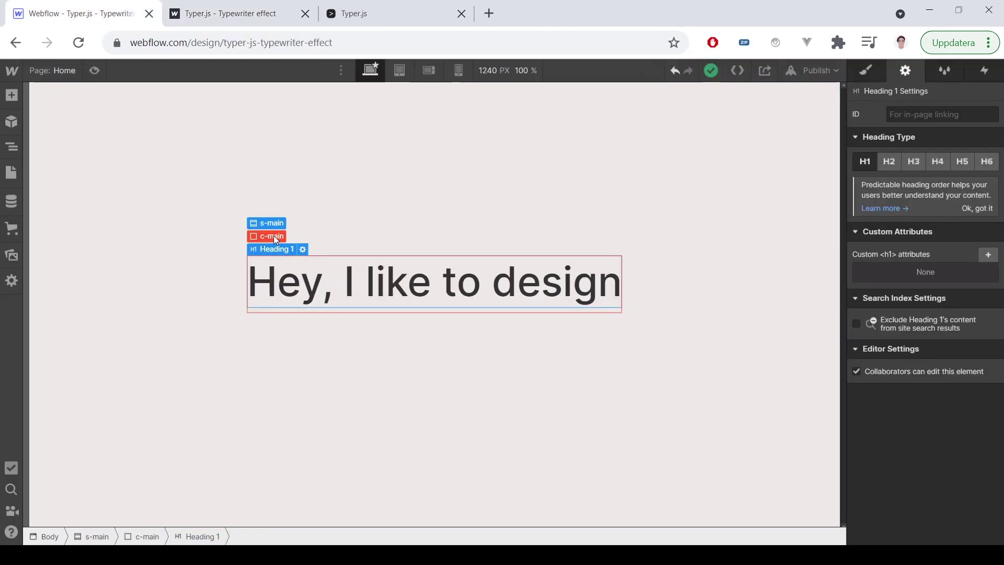
pyautogui.click(274, 236)
pyautogui.click(866, 70)
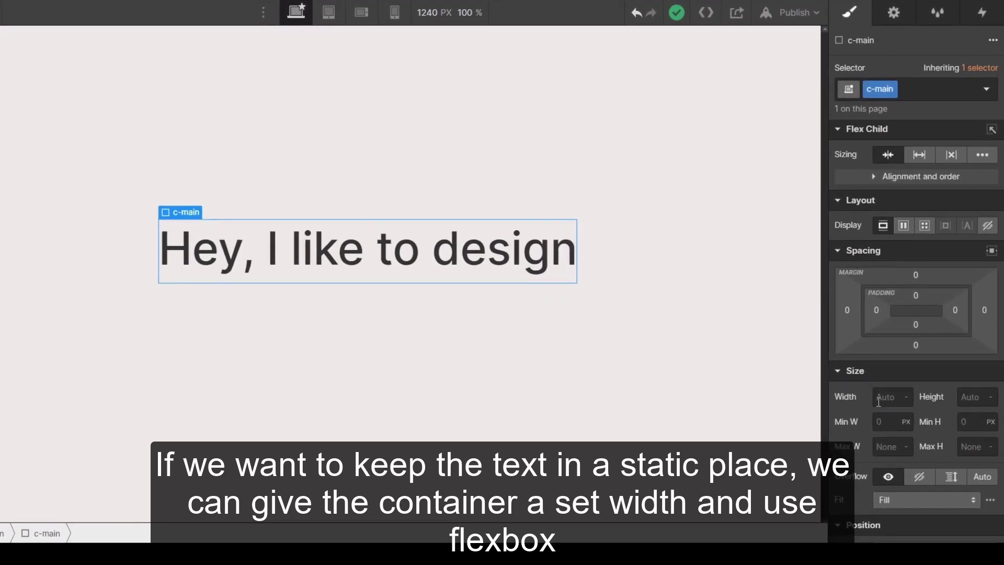
pyautogui.click(878, 397)
pyautogui.write('100ch')
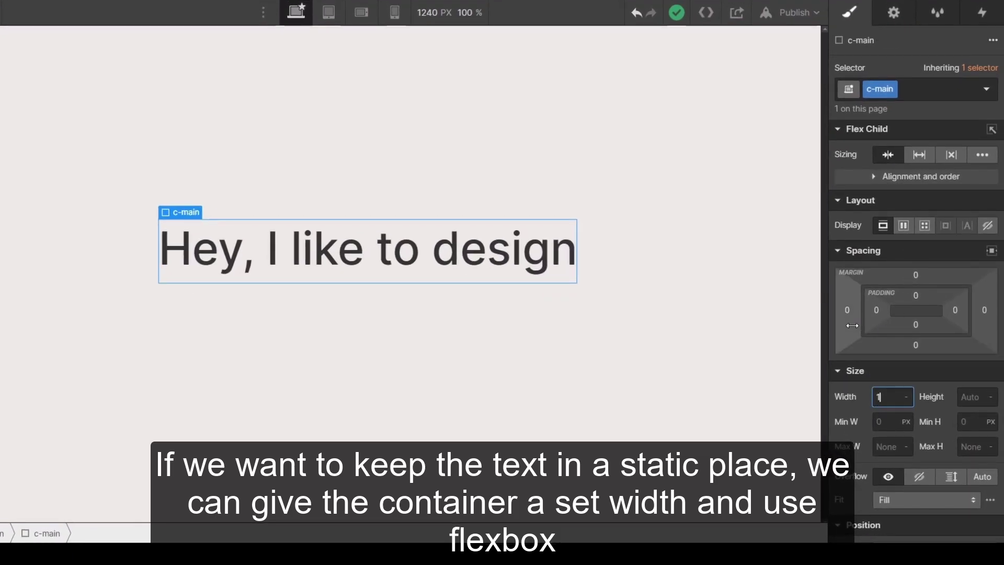
pyautogui.press('Tab')
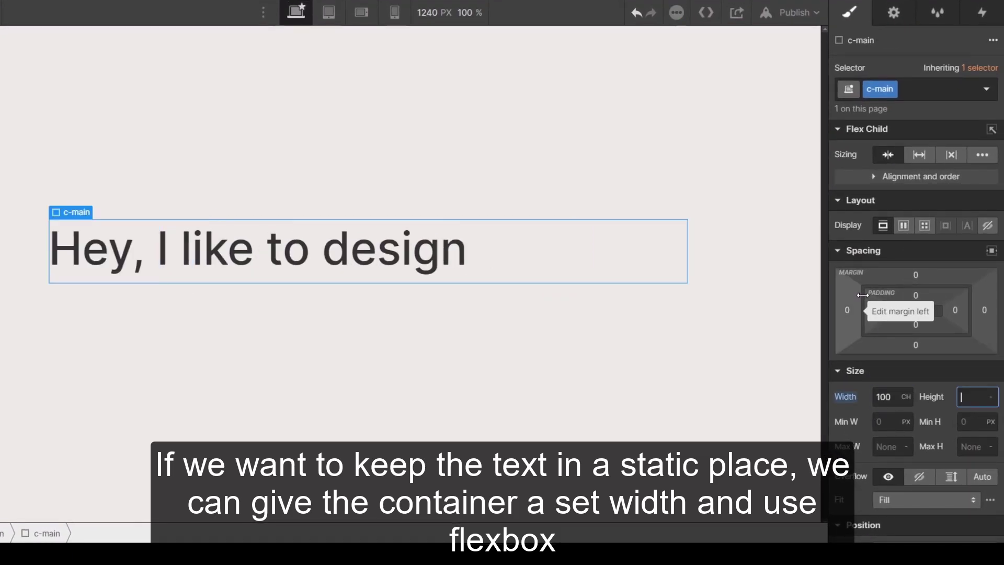
pyautogui.click(903, 225)
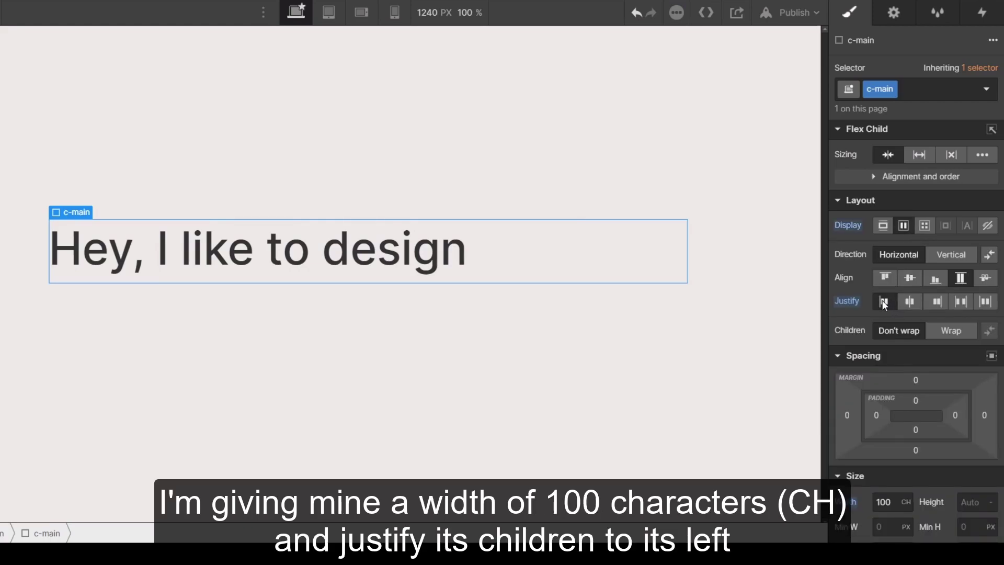
# - Republish the site with the fixed-width container, close the old preview and reopen the live page
pyautogui.click(795, 12)
pyautogui.click(742, 194)
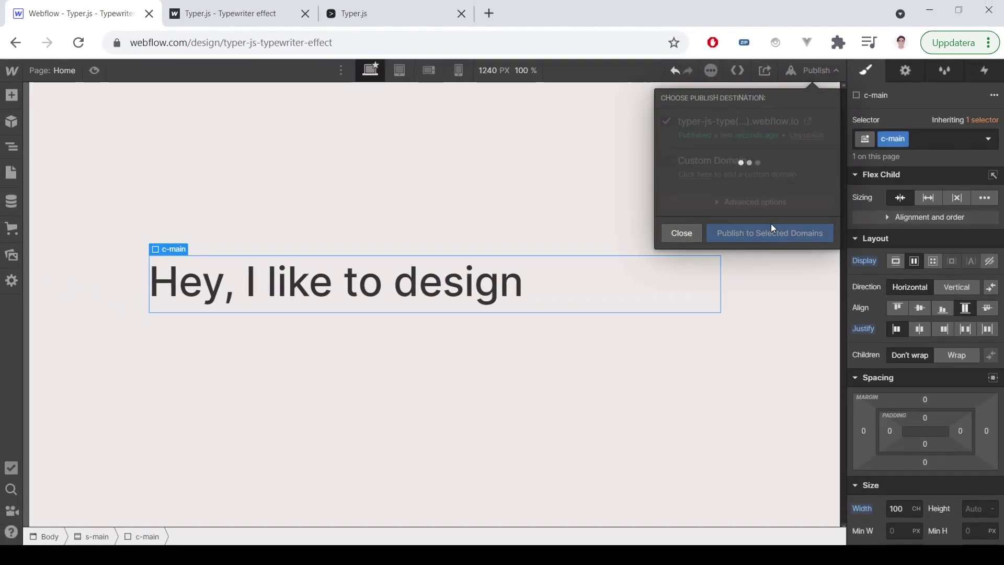
pyautogui.click(305, 13)
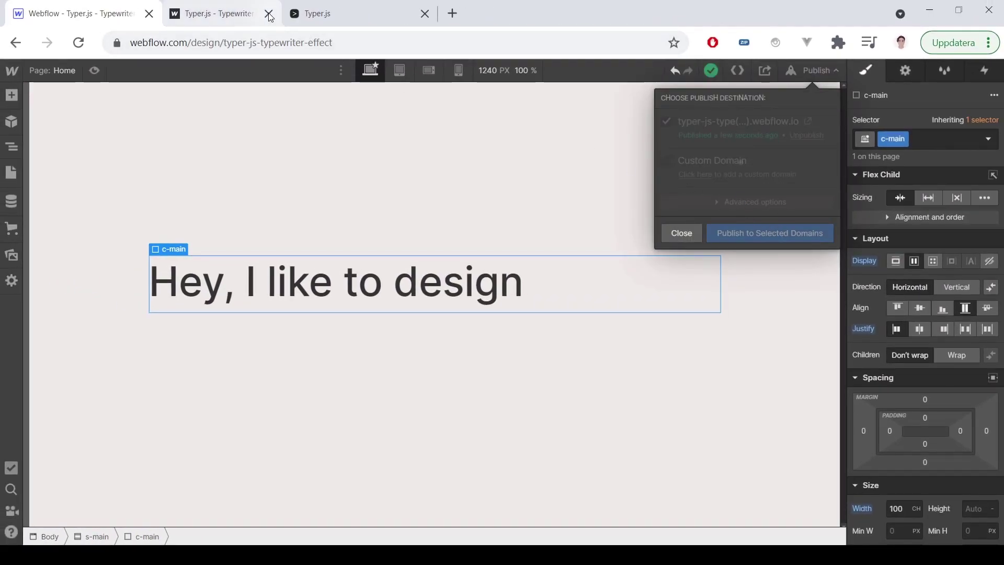
pyautogui.click(808, 119)
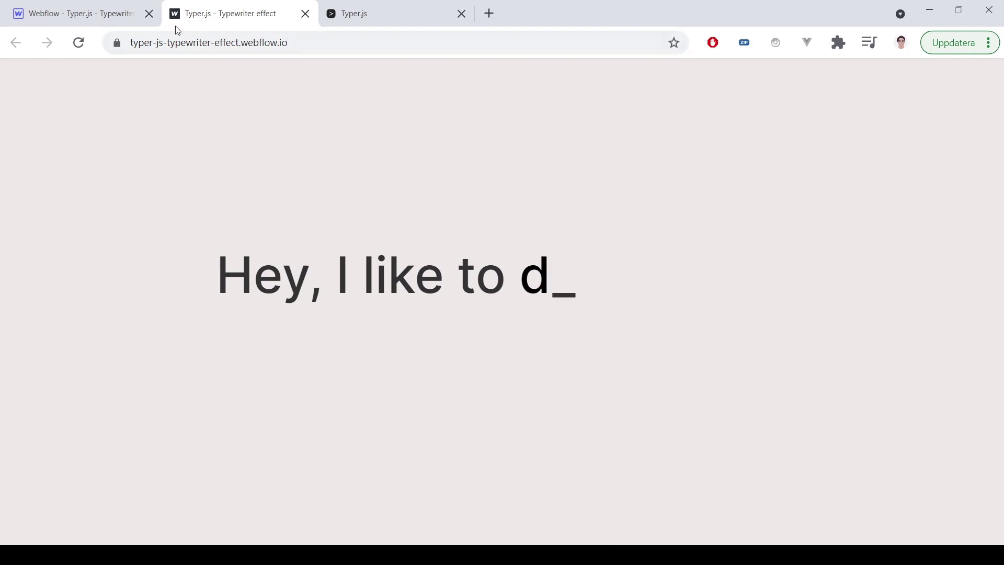
# - Set the typer span's data-delay attribute to 150 and save it
pyautogui.click(123, 16)
pyautogui.click(601, 201)
pyautogui.click(488, 264)
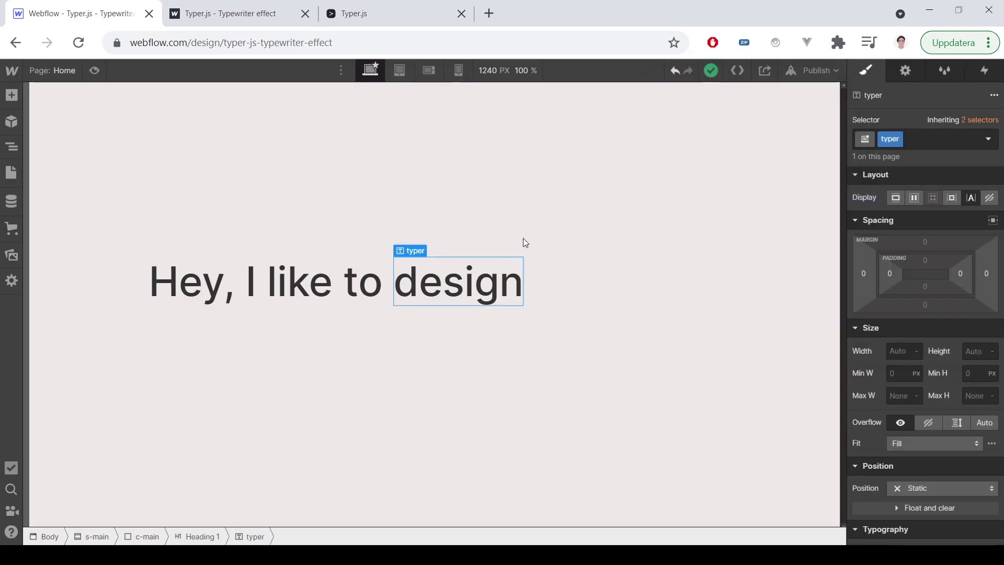
pyautogui.click(900, 51)
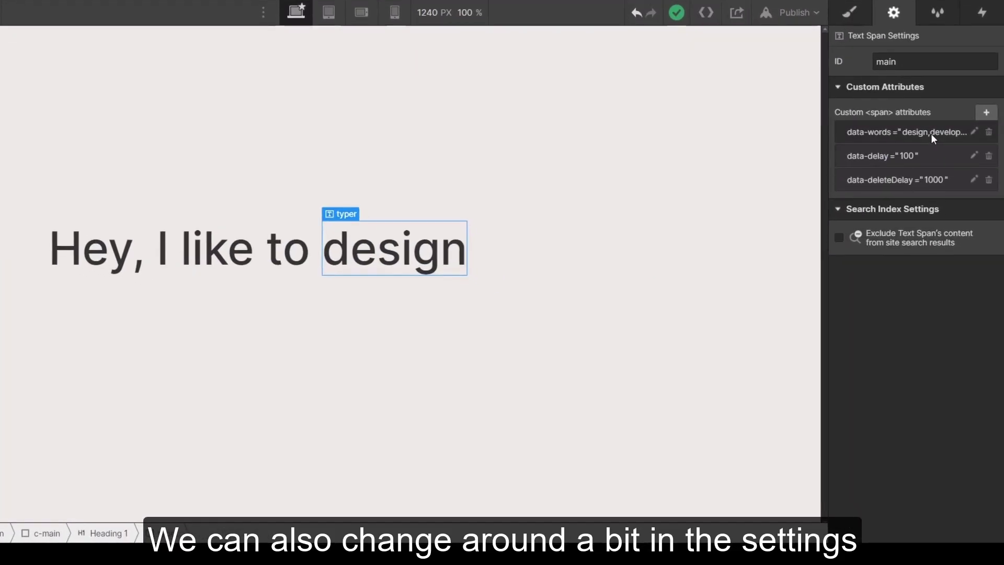
pyautogui.click(924, 152)
pyautogui.click(906, 234)
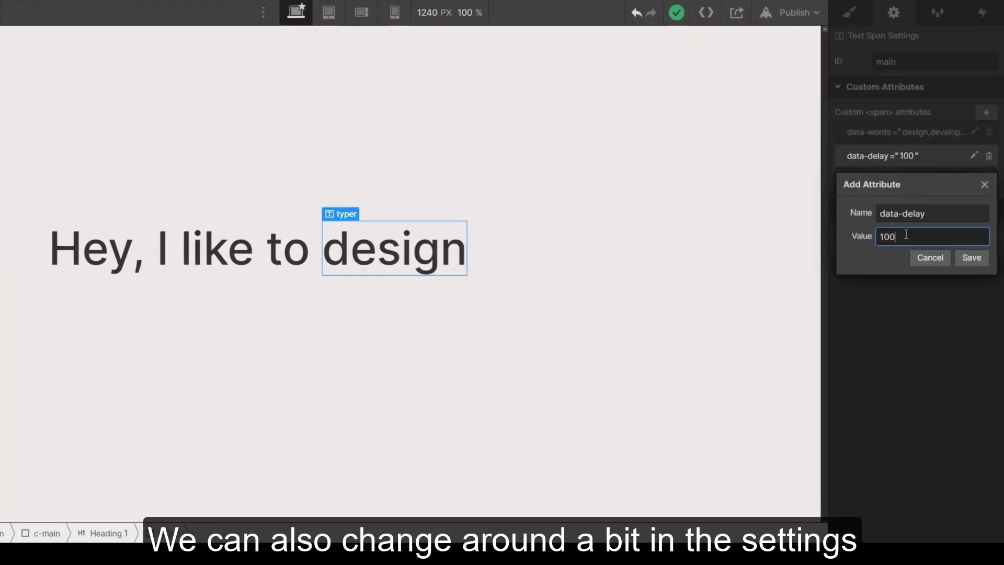
pyautogui.write('150')
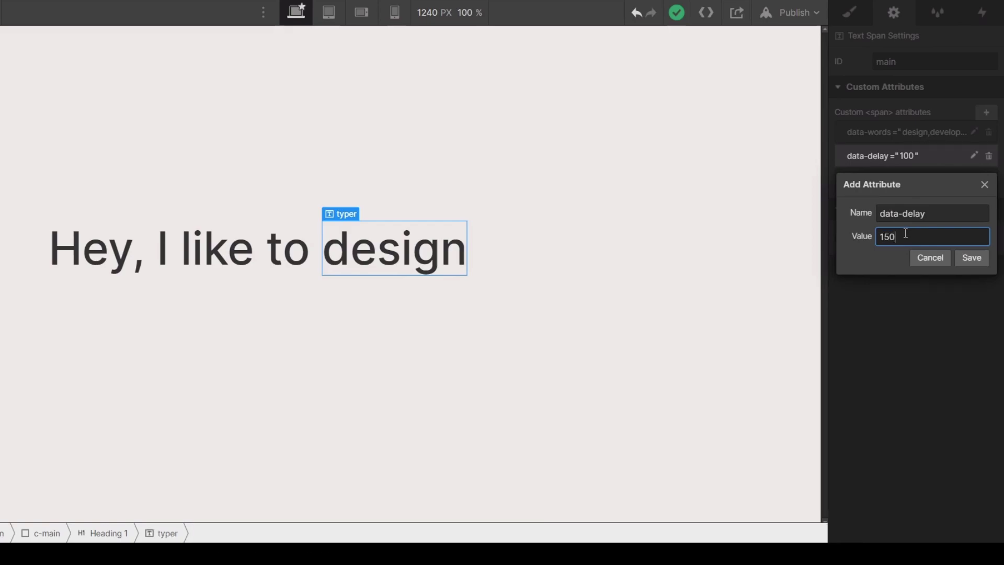
pyautogui.click(962, 259)
# - Set the typer span's data-deleteDelay attribute to 500 and save it
pyautogui.click(919, 181)
pyautogui.click(939, 258)
pyautogui.doubleClick(939, 258)
pyautogui.write('500')
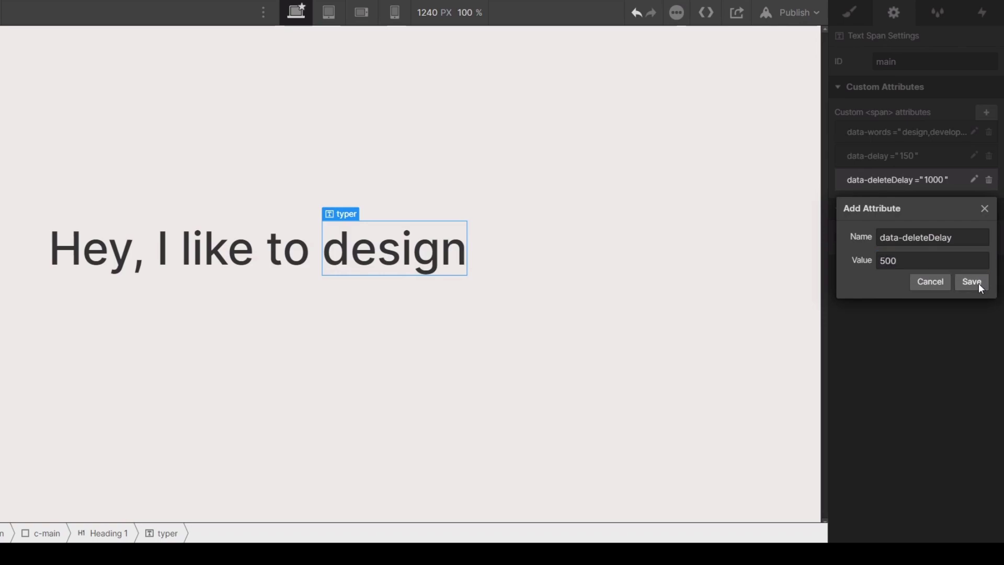
pyautogui.click(971, 281)
# - Republish the site with the new typing speeds, close the old preview and open the live page again
pyautogui.click(799, 12)
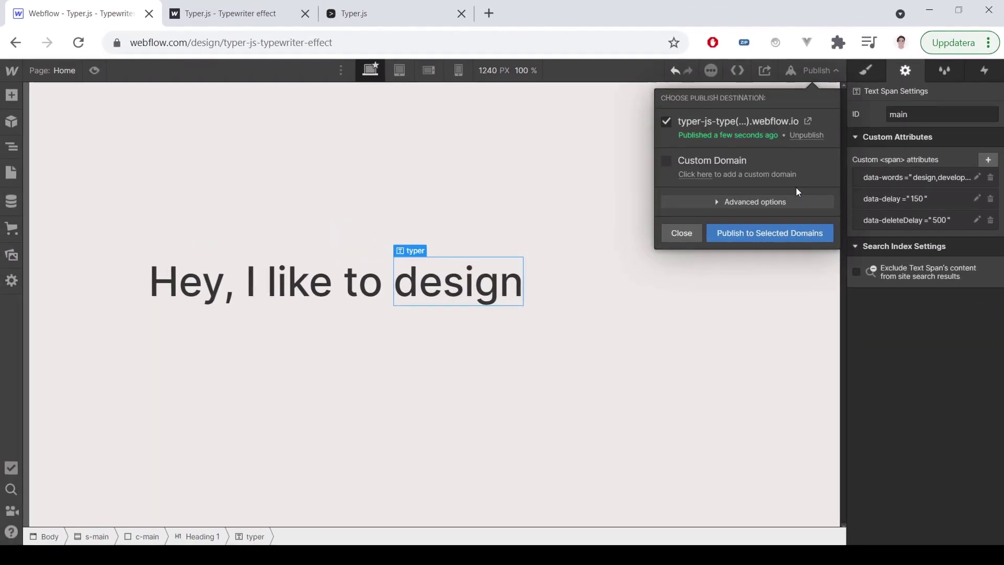
pyautogui.click(783, 233)
pyautogui.click(305, 13)
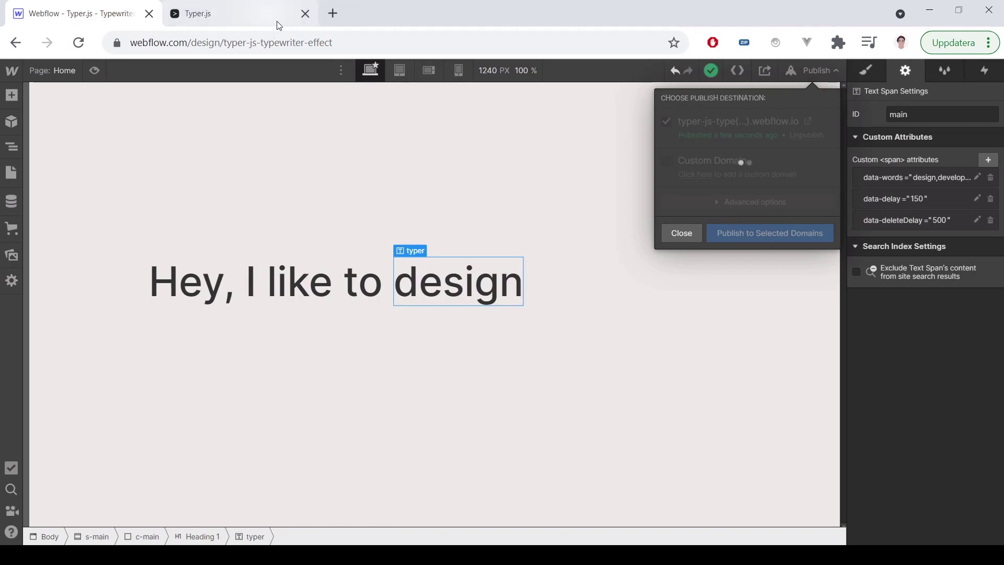
pyautogui.click(809, 121)
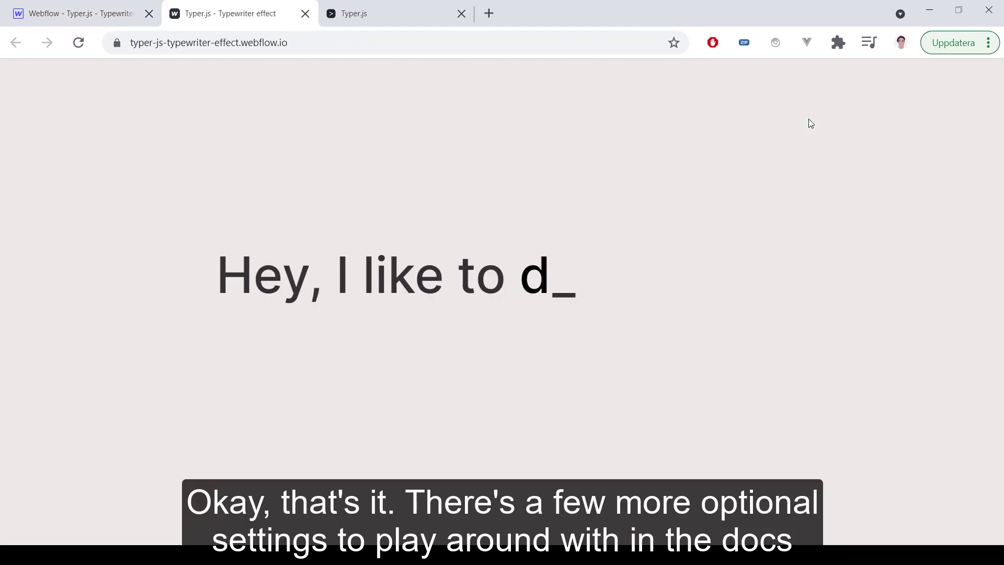